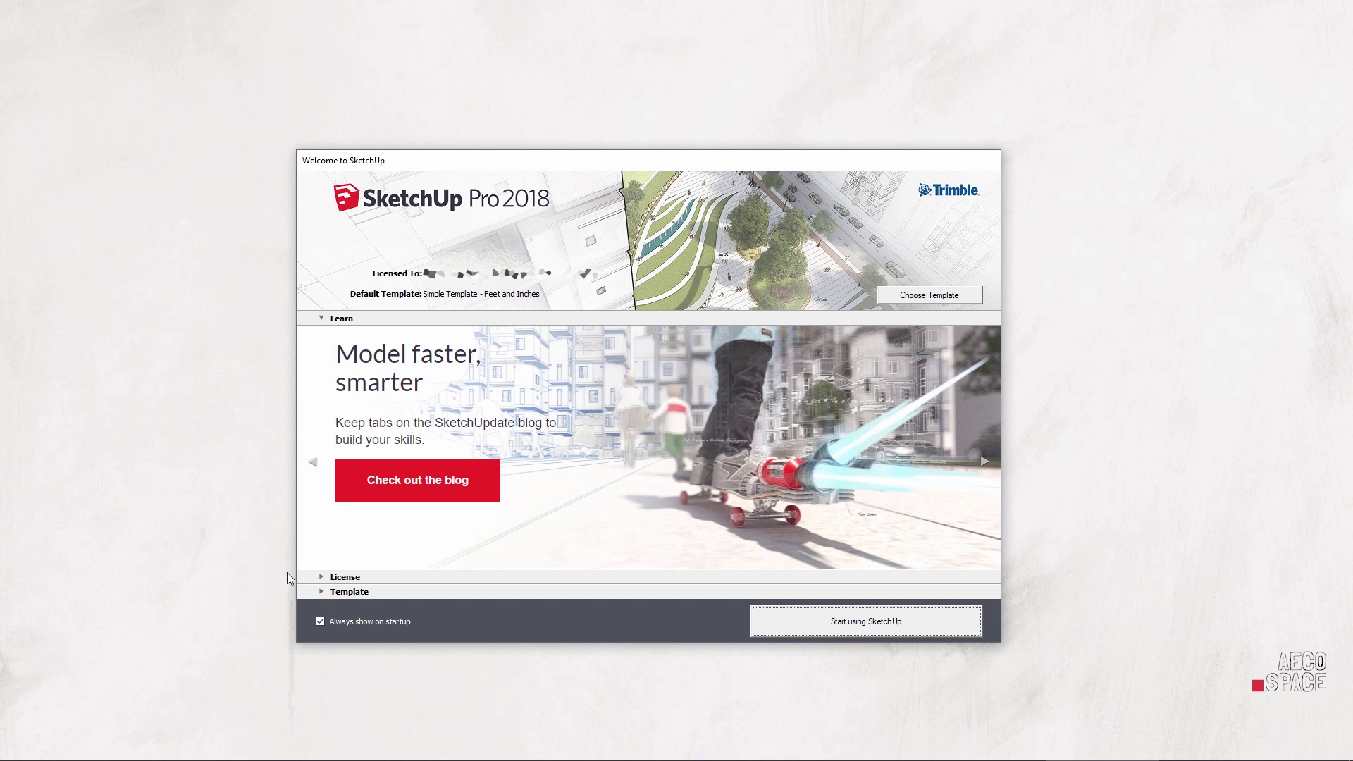
# Choose Simple Template - Meters from the Template list as the default
pyautogui.click(323, 592)
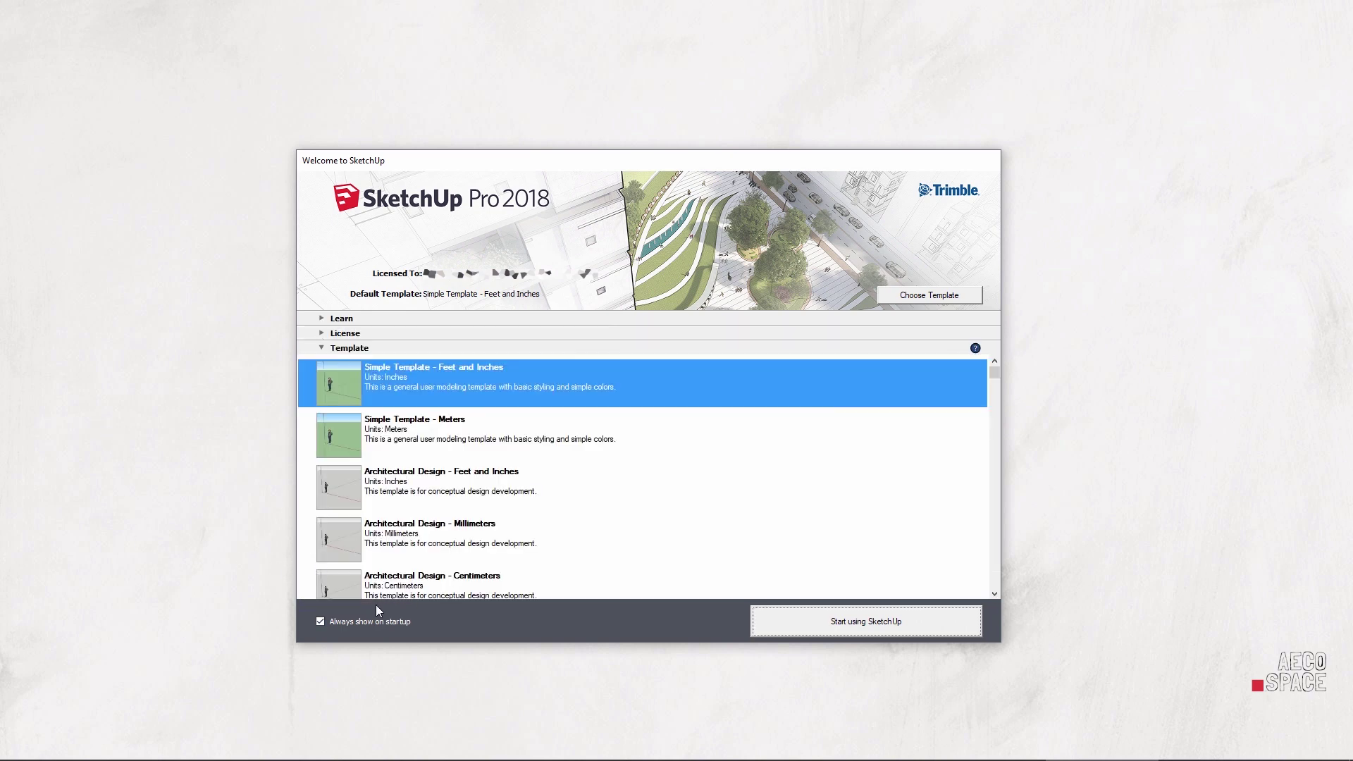
pyautogui.scroll(-3, 870, 393)
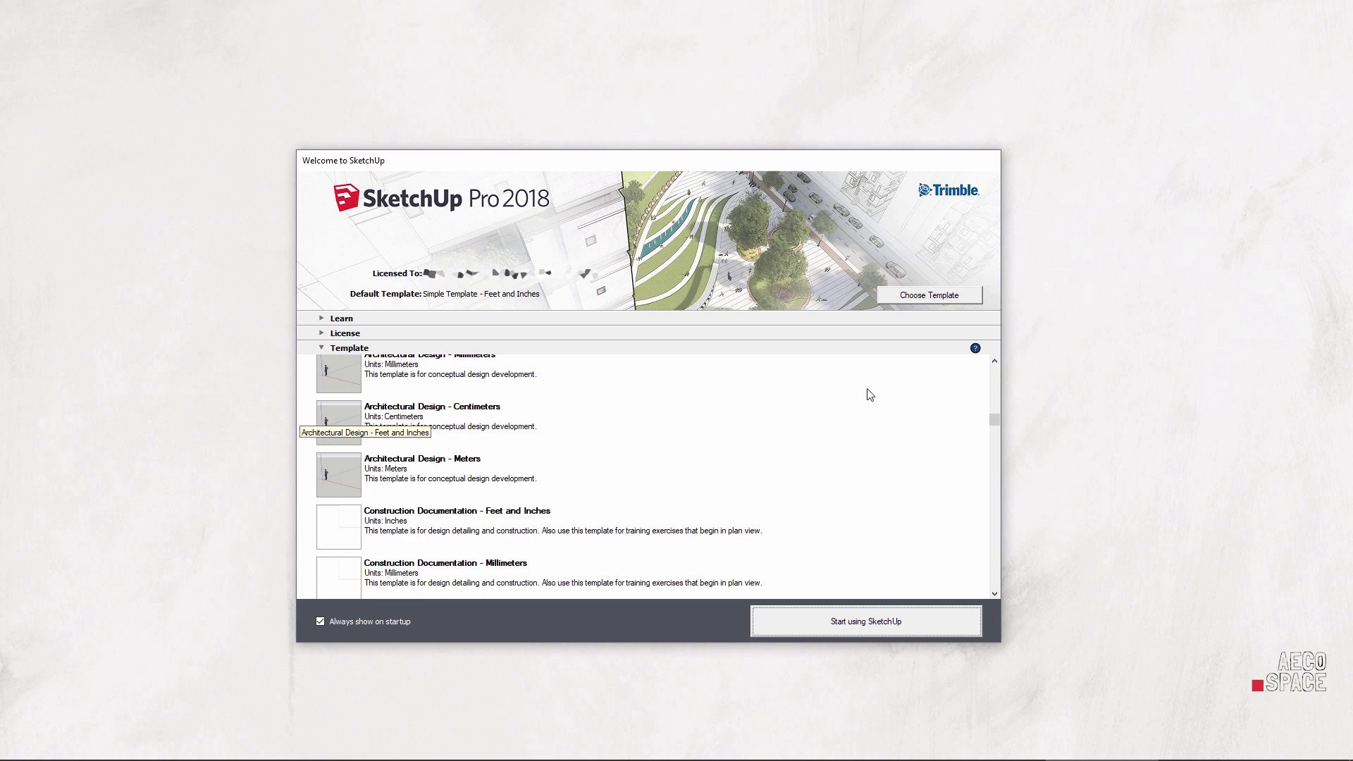
pyautogui.scroll(-2, 869, 393)
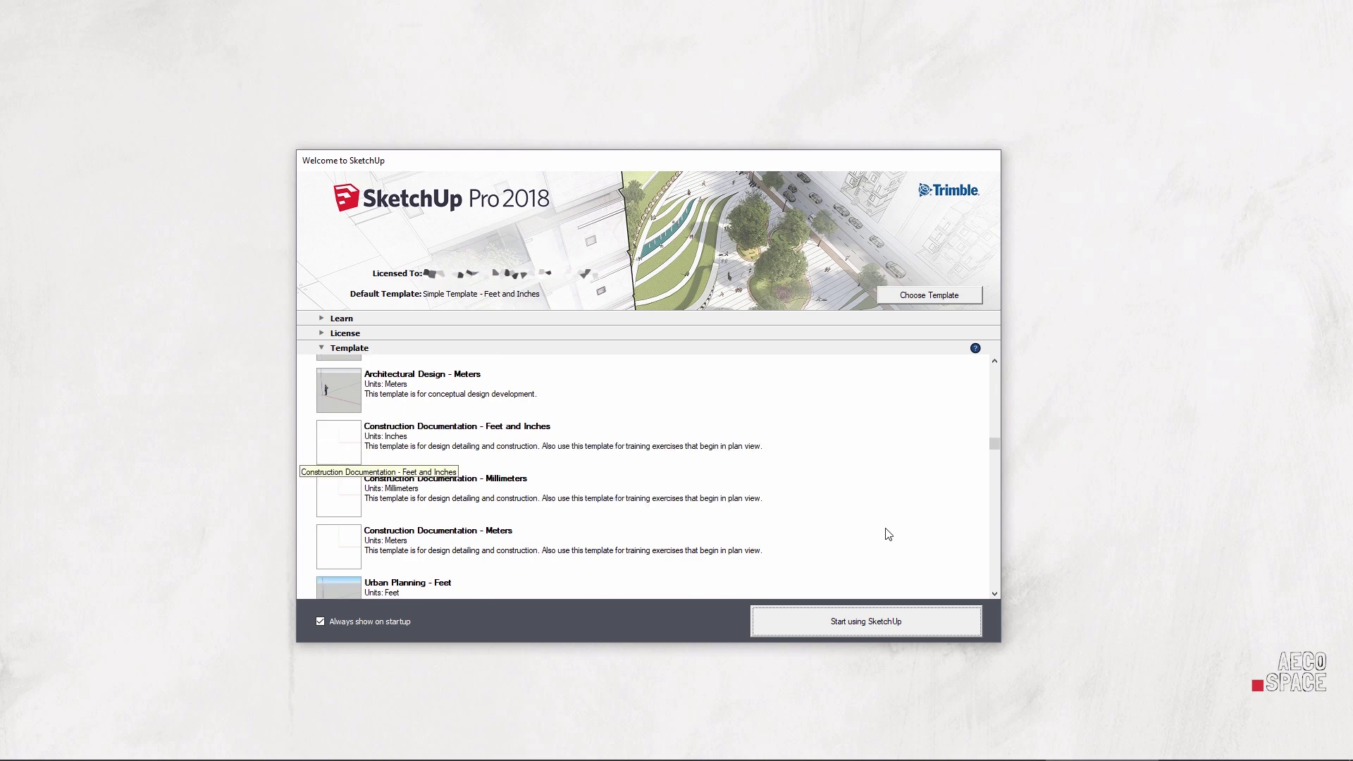
pyautogui.scroll(-5, 863, 465)
pyautogui.scroll(1, 741, 560)
pyautogui.scroll(3, 751, 570)
pyautogui.scroll(2, 768, 568)
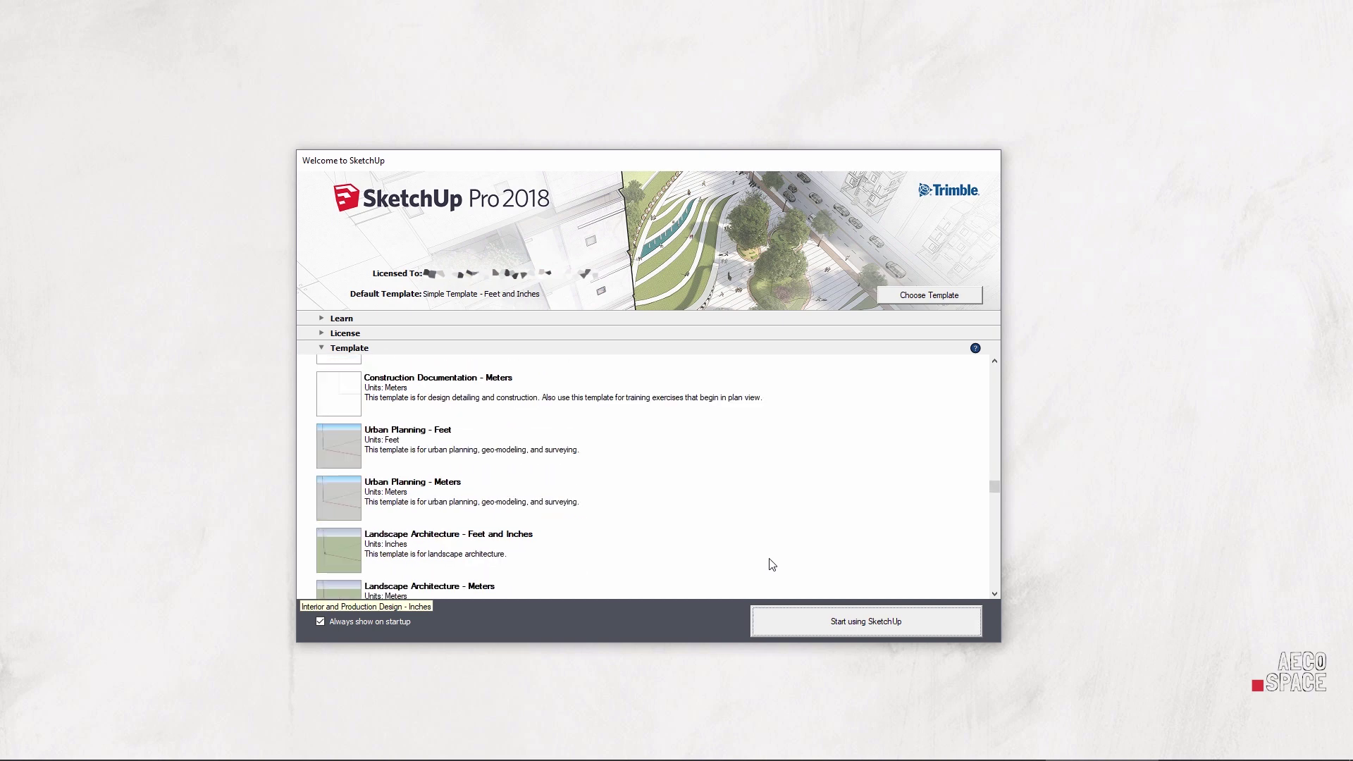
pyautogui.scroll(2, 773, 552)
pyautogui.scroll(3, 773, 551)
pyautogui.scroll(2, 772, 551)
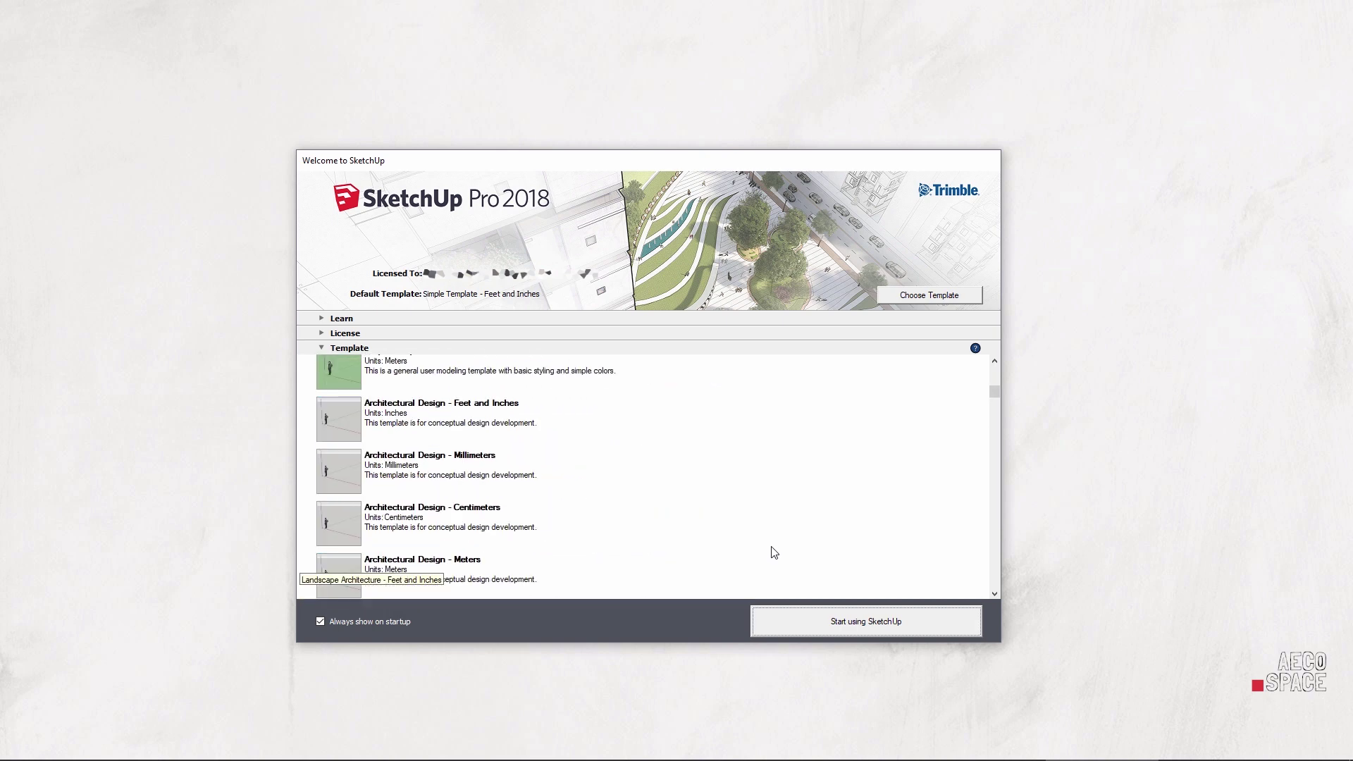
pyautogui.scroll(1, 772, 552)
pyautogui.click(510, 440)
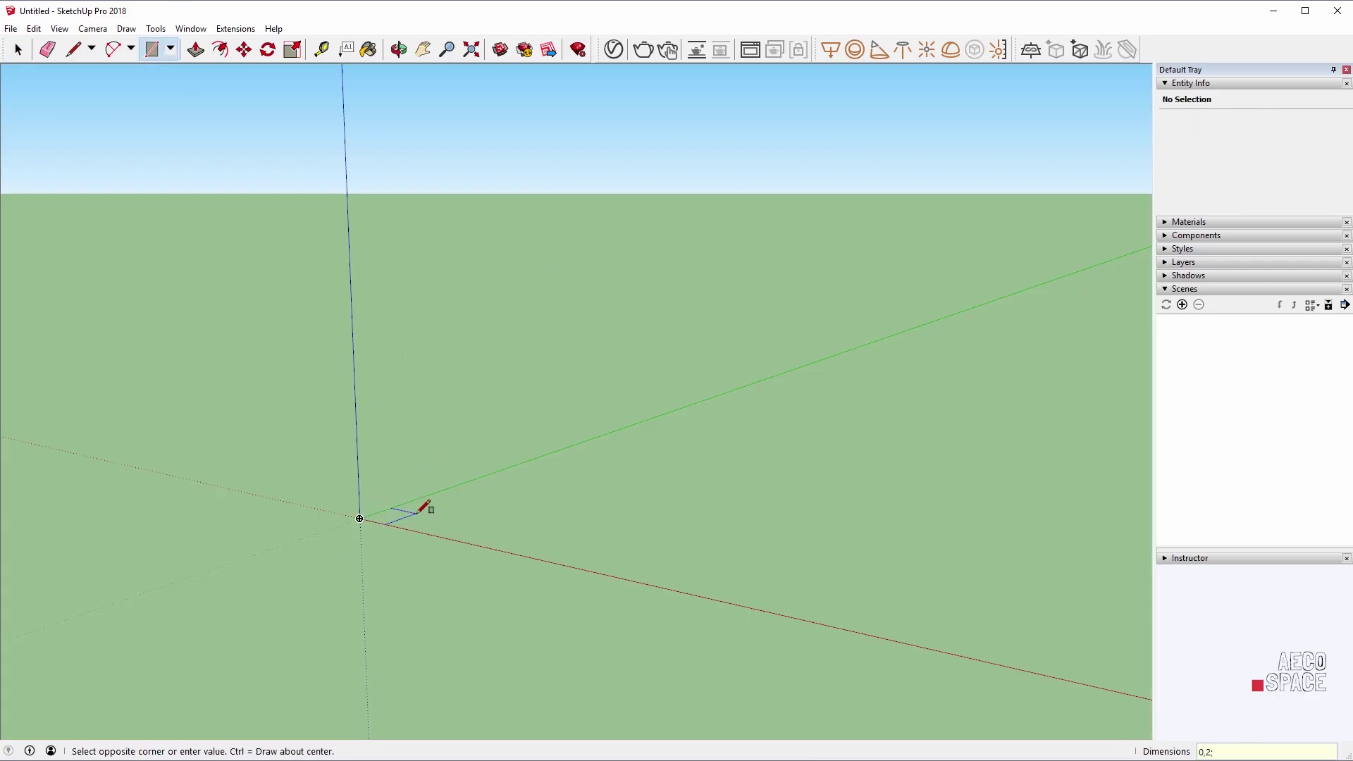
pyautogui.write('0,2')
# Build a 0,2 m-thick wall 4 m long and 2,30 m high from the origin
pyautogui.press('Return')
pyautogui.press('space')
pyautogui.click(381, 518)
pyautogui.press('m')
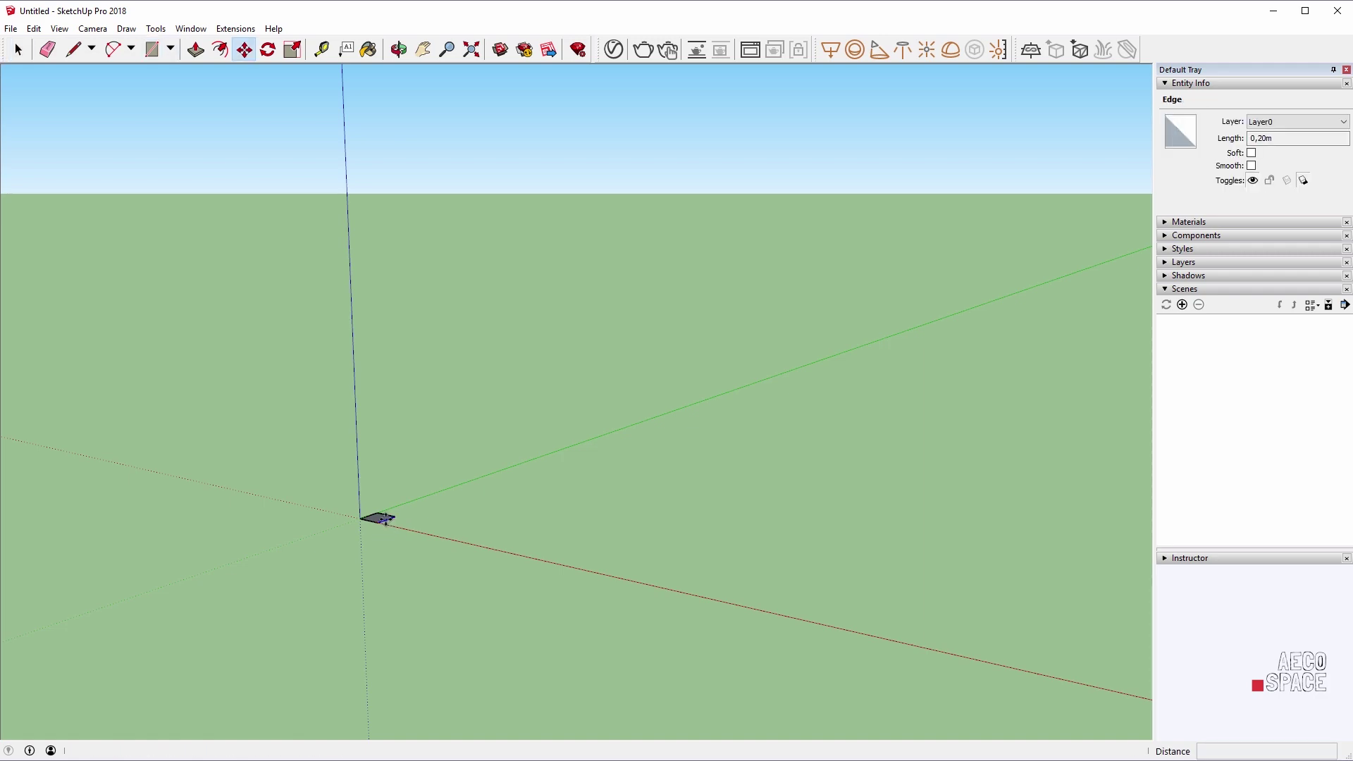
pyautogui.click(380, 518)
pyautogui.write('4')
pyautogui.press('Return')
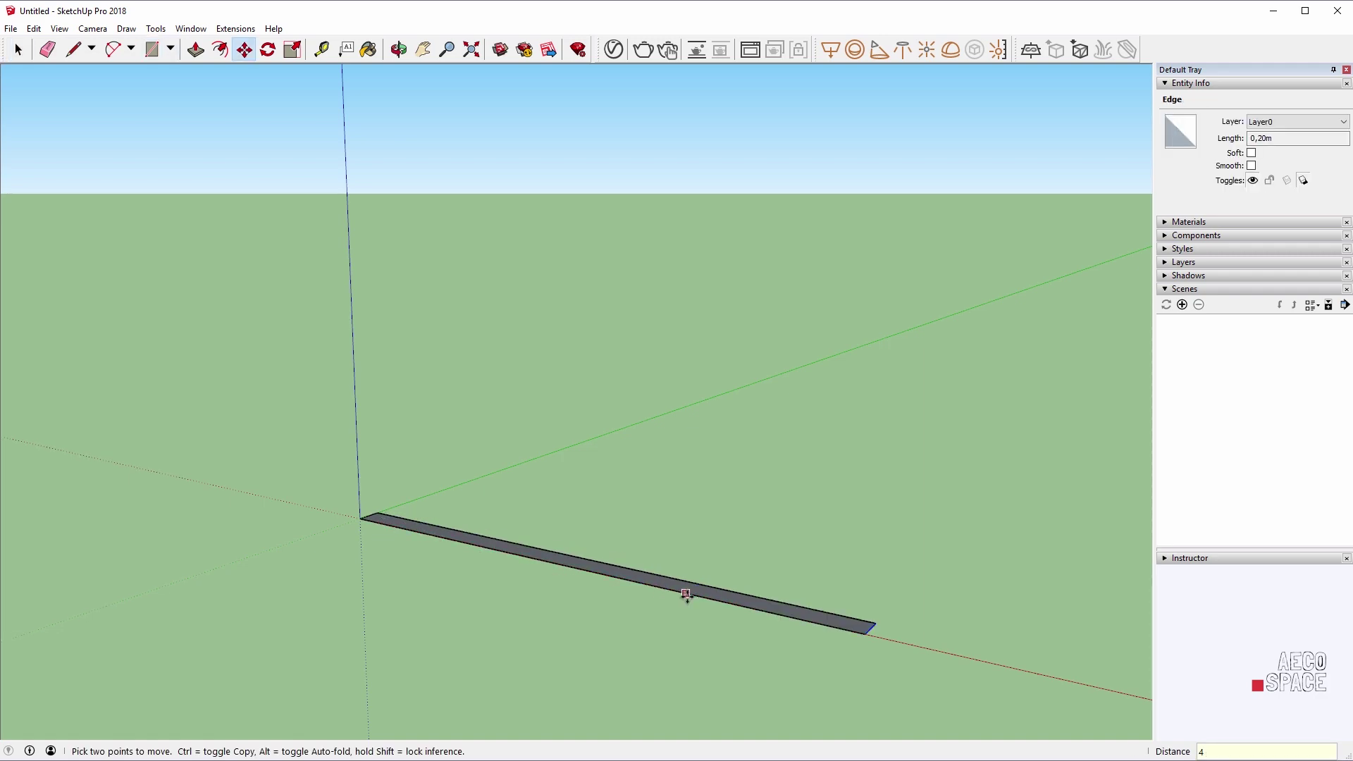
pyautogui.press('p')
pyautogui.click(683, 595)
pyautogui.press('Return')
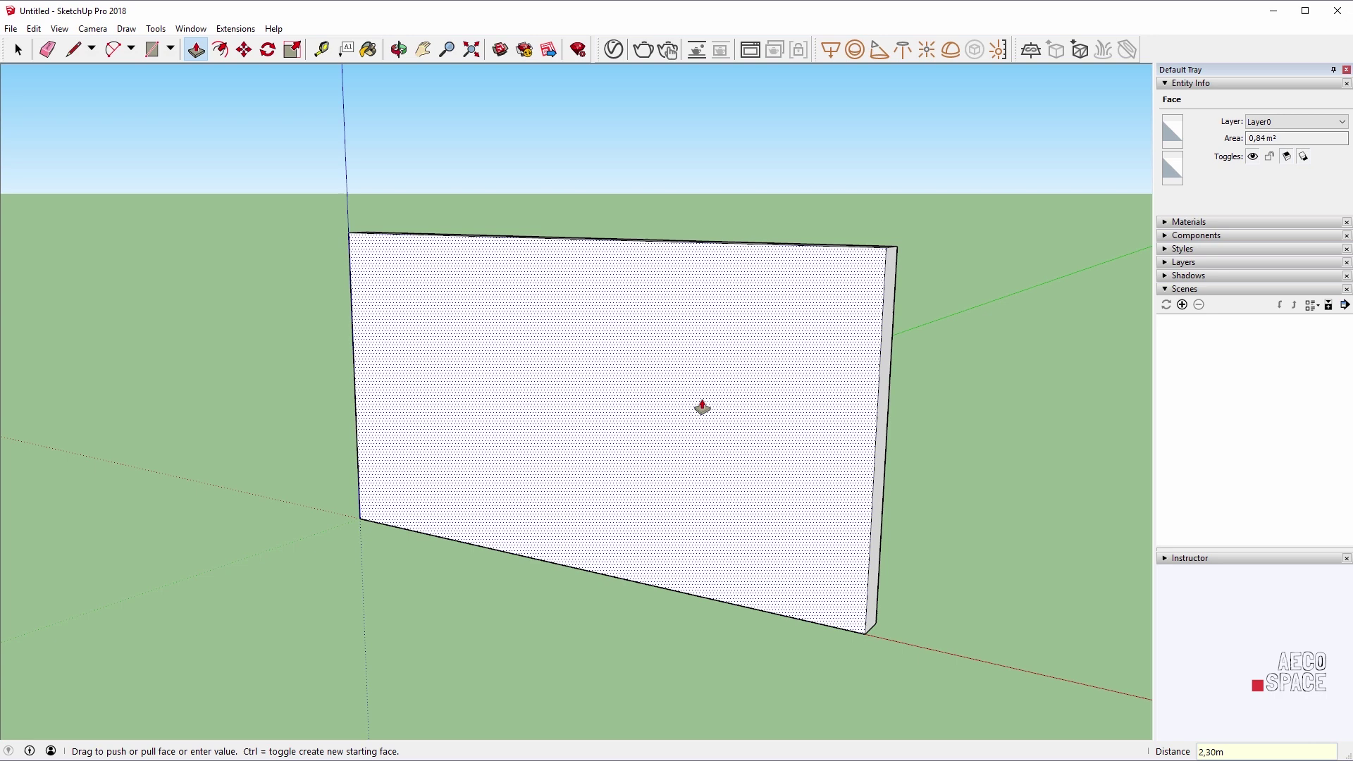
# Add a perpendicular 3 m wall from a thin strip at the first wall's corner
pyautogui.click(150, 49)
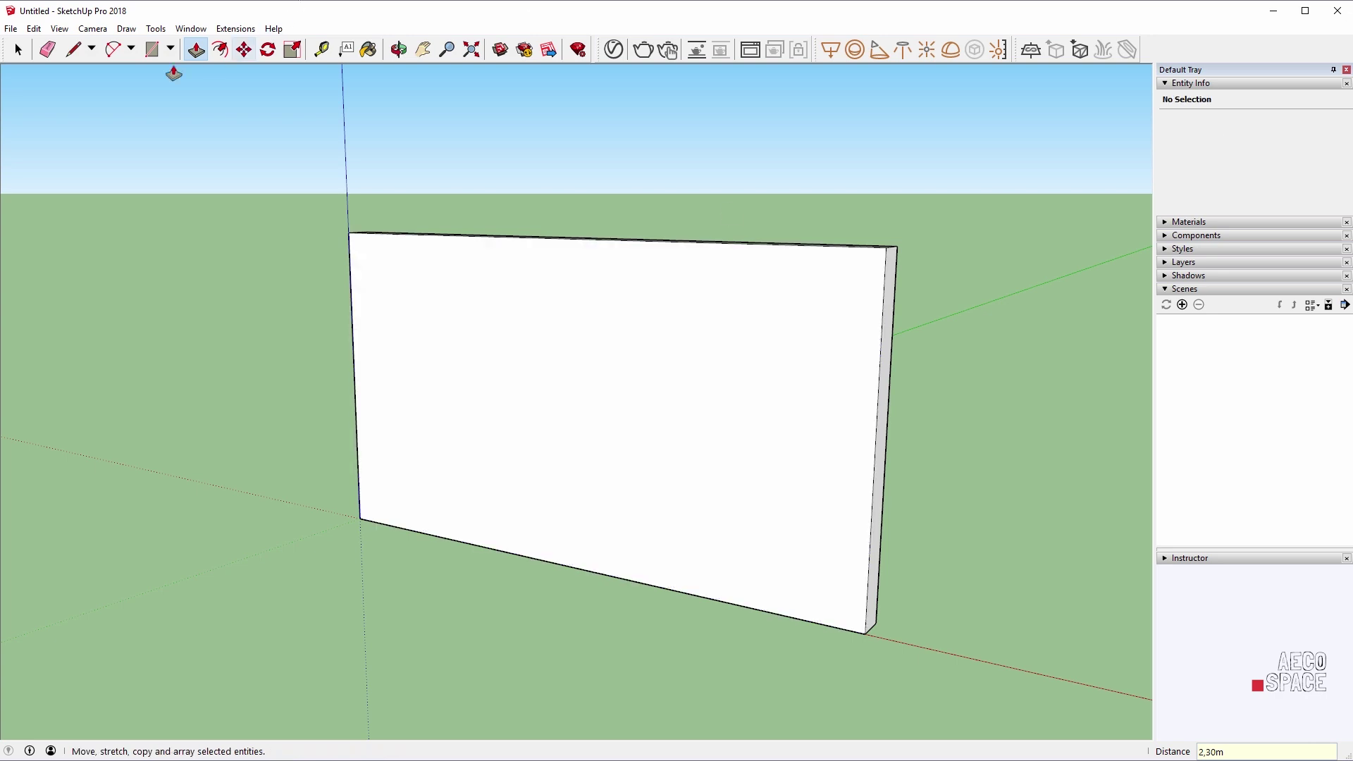
pyautogui.click(865, 634)
pyautogui.write('2.3;0.2')
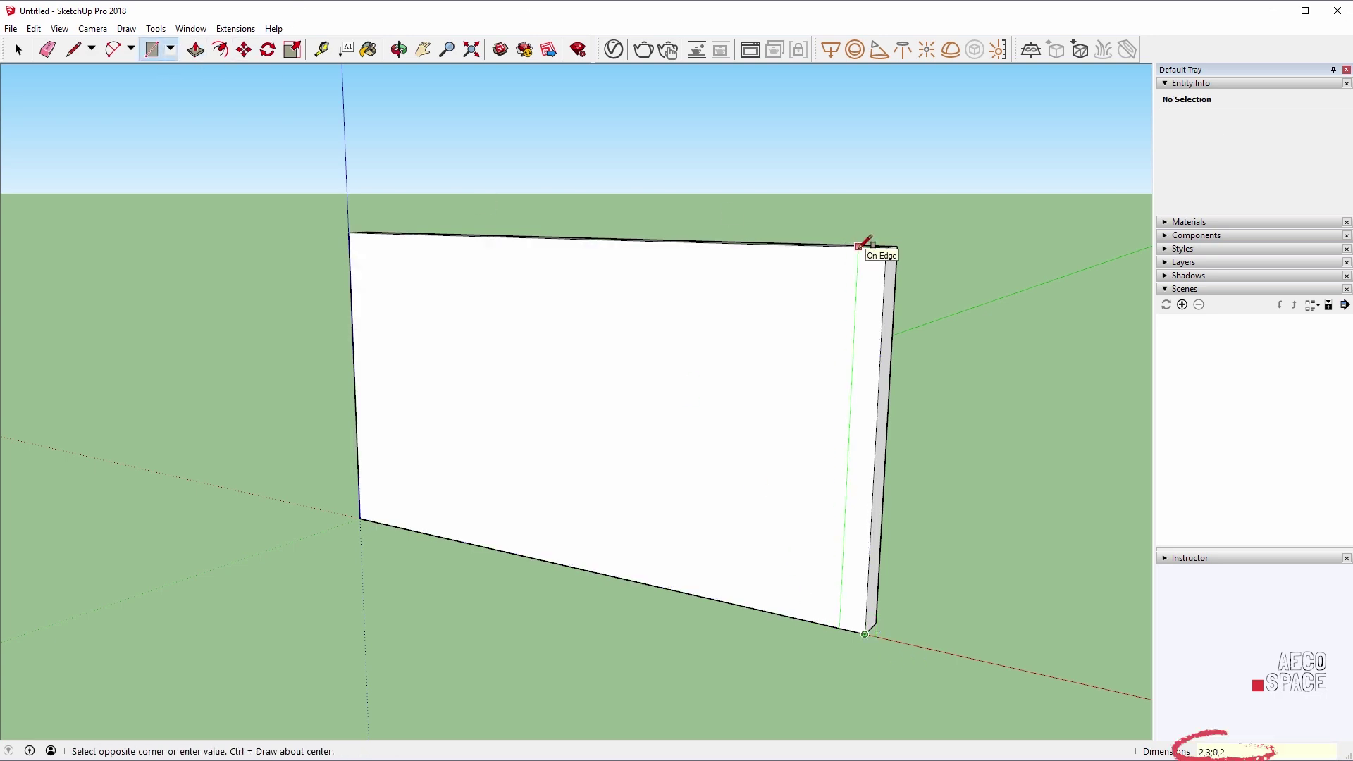
pyautogui.press('Return')
pyautogui.press('p')
pyautogui.click(870, 356)
pyautogui.click(697, 481)
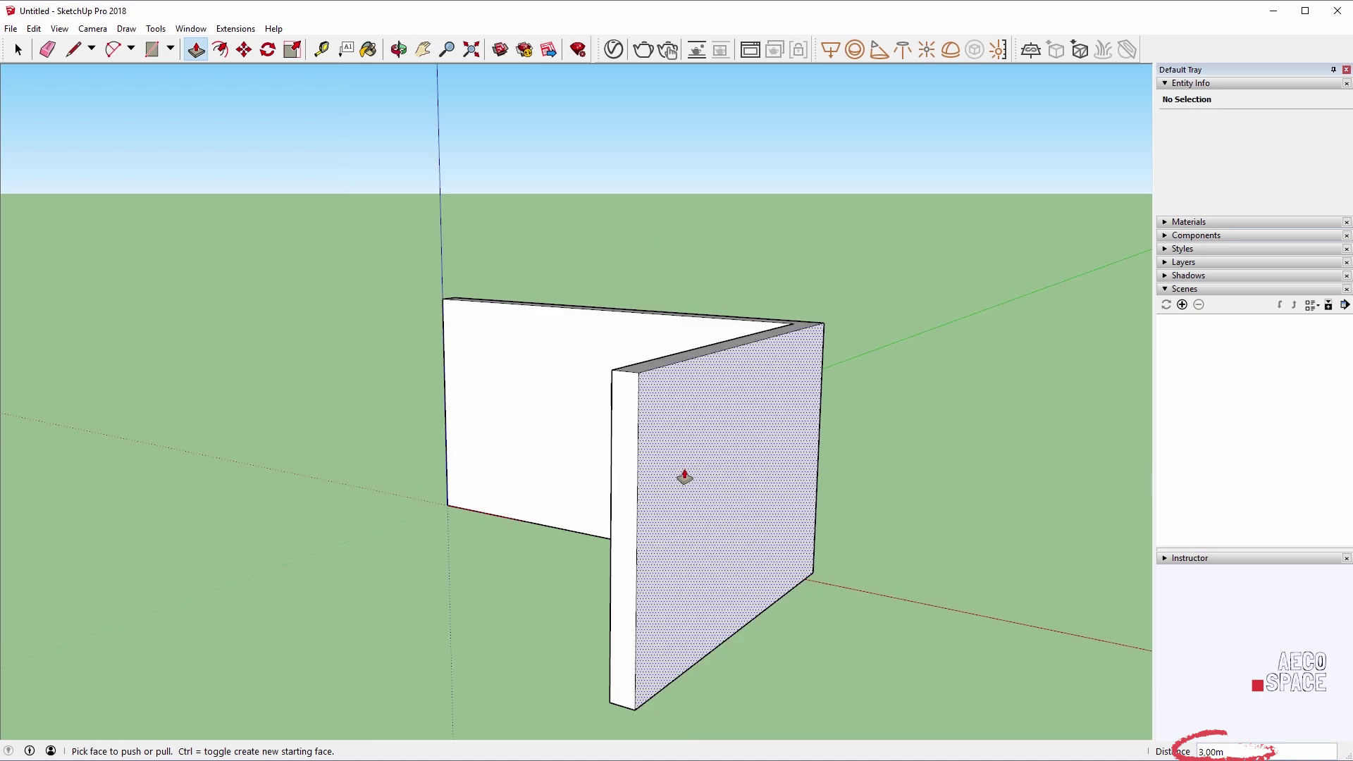
# Draw a strip on the wall end and pull it into a third wall
pyautogui.moveTo(686, 475); pyautogui.dragTo(701, 670, button='middle')
pyautogui.moveTo(733, 567); pyautogui.dragTo(918, 443, button='middle')
pyautogui.press('r')
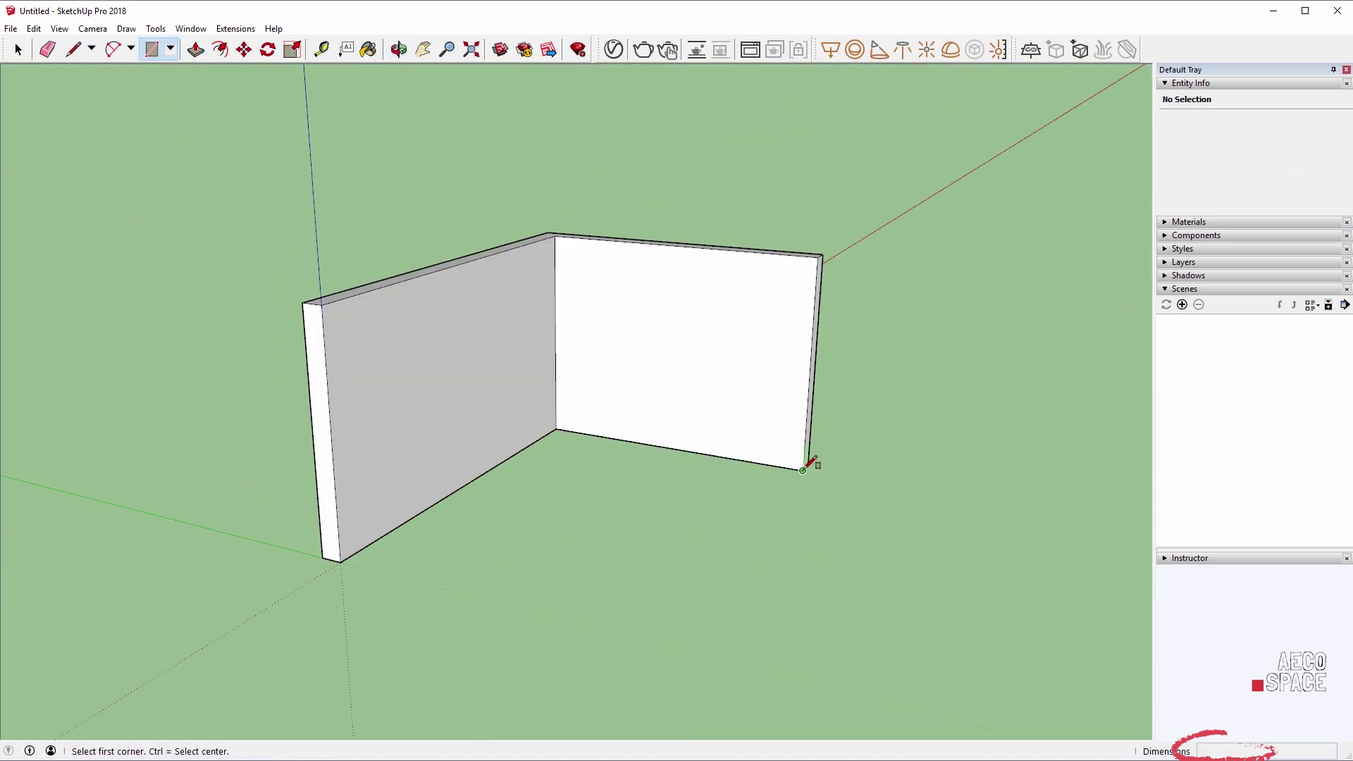
pyautogui.click(808, 466)
pyautogui.click(820, 257)
pyautogui.press('p')
pyautogui.click(803, 332)
# Pull out a closing wall from a strip on the front wall edge
pyautogui.moveTo(804, 333); pyautogui.dragTo(561, 598, button='middle')
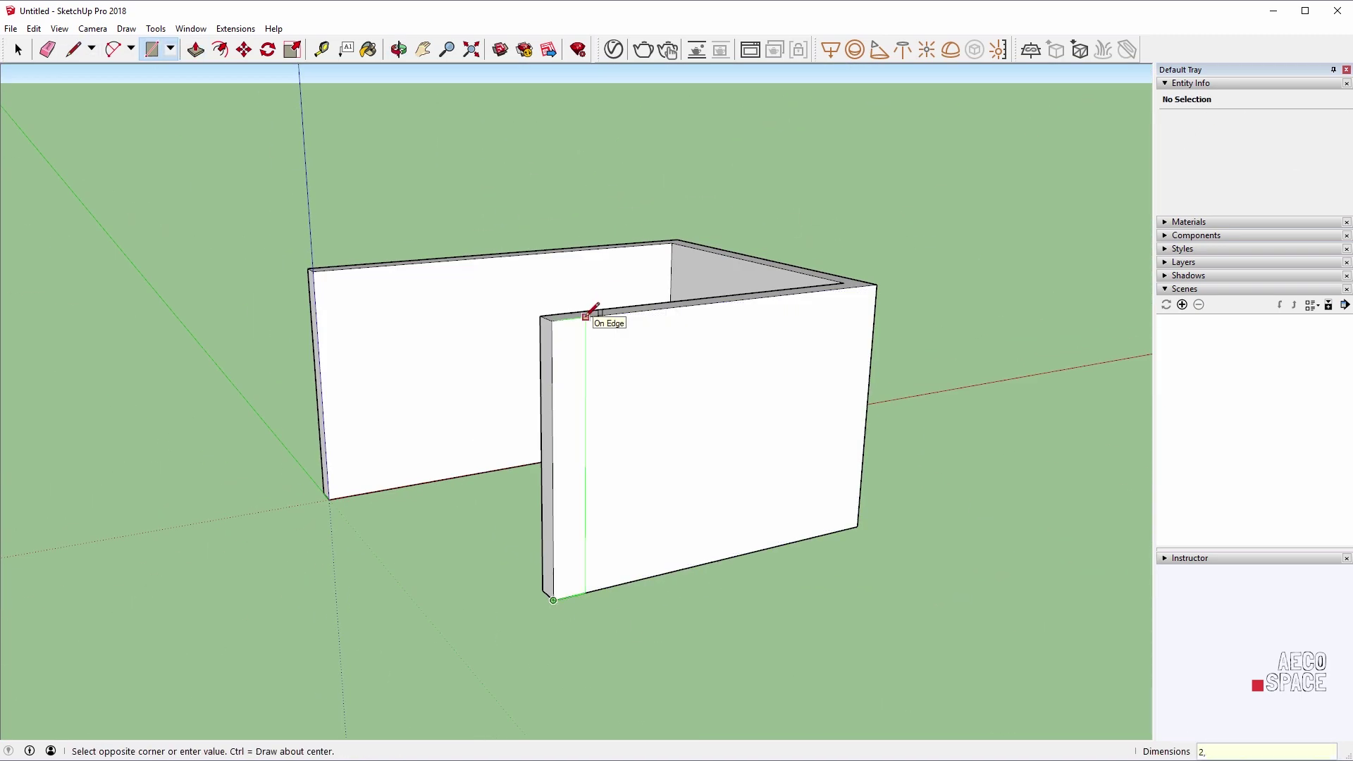
pyautogui.moveTo(560, 599); pyautogui.dragTo(575, 324)
pyautogui.press('p')
pyautogui.moveTo(560, 454); pyautogui.dragTo(649, 438)
pyautogui.moveTo(649, 438); pyautogui.dragTo(726, 402, button='middle')
pyautogui.press('r')
pyautogui.click(451, 343)
pyautogui.click(461, 189)
pyautogui.press('p')
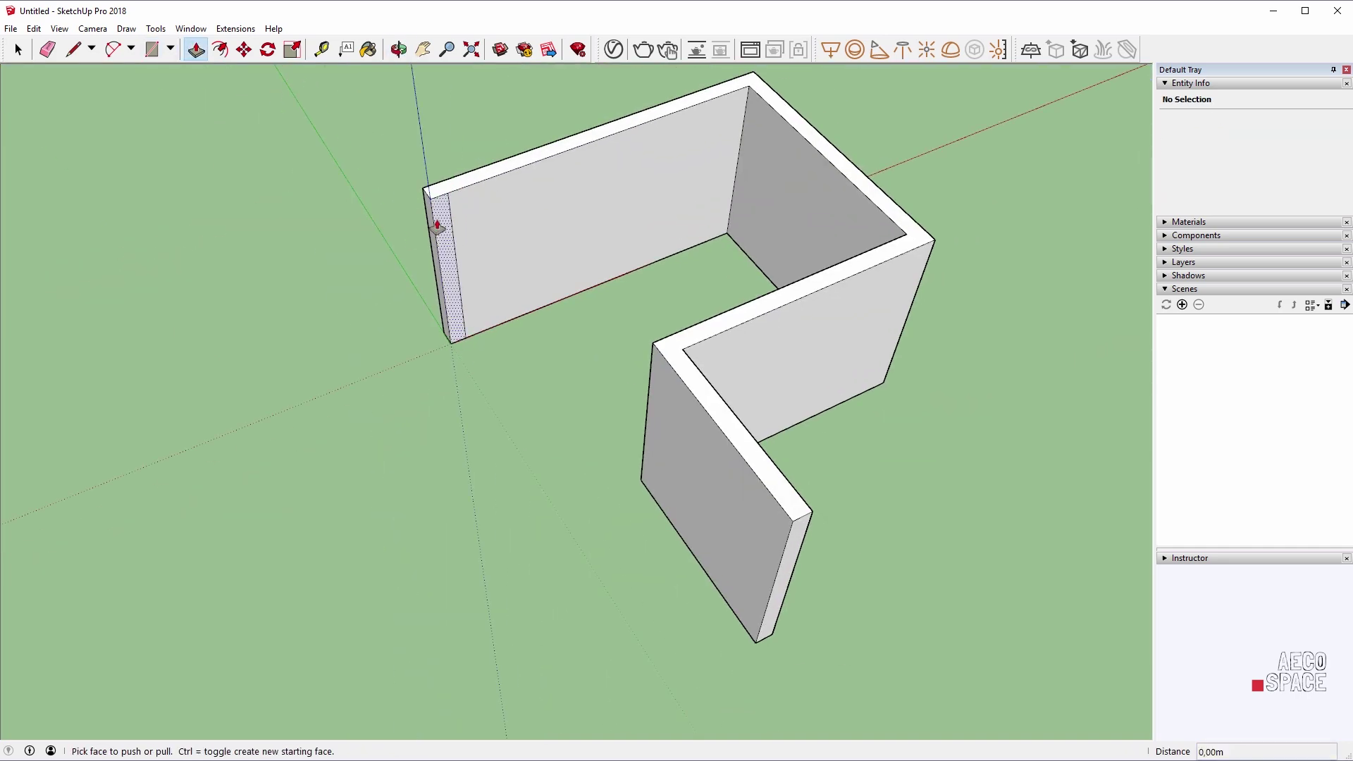
# Draw the 5,00 m by 3,94 m floor rectangle across the room
pyautogui.moveTo(432, 220); pyautogui.dragTo(745, 326)
pyautogui.moveTo(746, 326); pyautogui.dragTo(604, 247, button='middle')
pyautogui.click(604, 248)
pyautogui.click(791, 683)
pyautogui.moveTo(791, 682)
pyautogui.mouseDown(button='middle')
pyautogui.moveTo(779, 282)
pyautogui.moveTo(644, 363)
pyautogui.moveTo(807, 318)
pyautogui.mouseUp(button='middle')
# Start a new model, discard the room, and draw a 3 by 5 rectangle at the origin
pyautogui.click(11, 29)
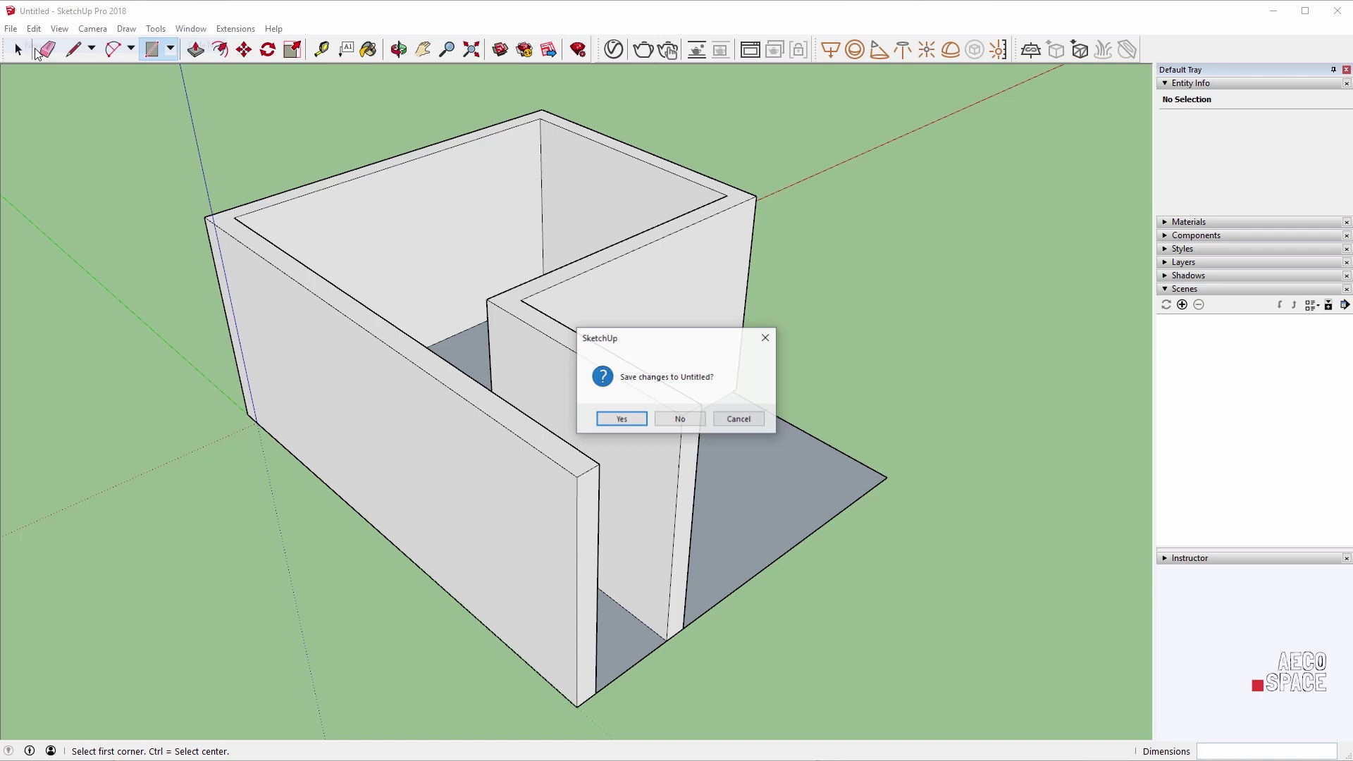
pyautogui.click(624, 419)
pyautogui.press('r')
pyautogui.click(358, 516)
pyautogui.write('3;5')
pyautogui.press('Return')
# Shape the rectangle into an enclosed walled box facing the front wall
pyautogui.moveTo(832, 500); pyautogui.dragTo(494, 482, button='middle')
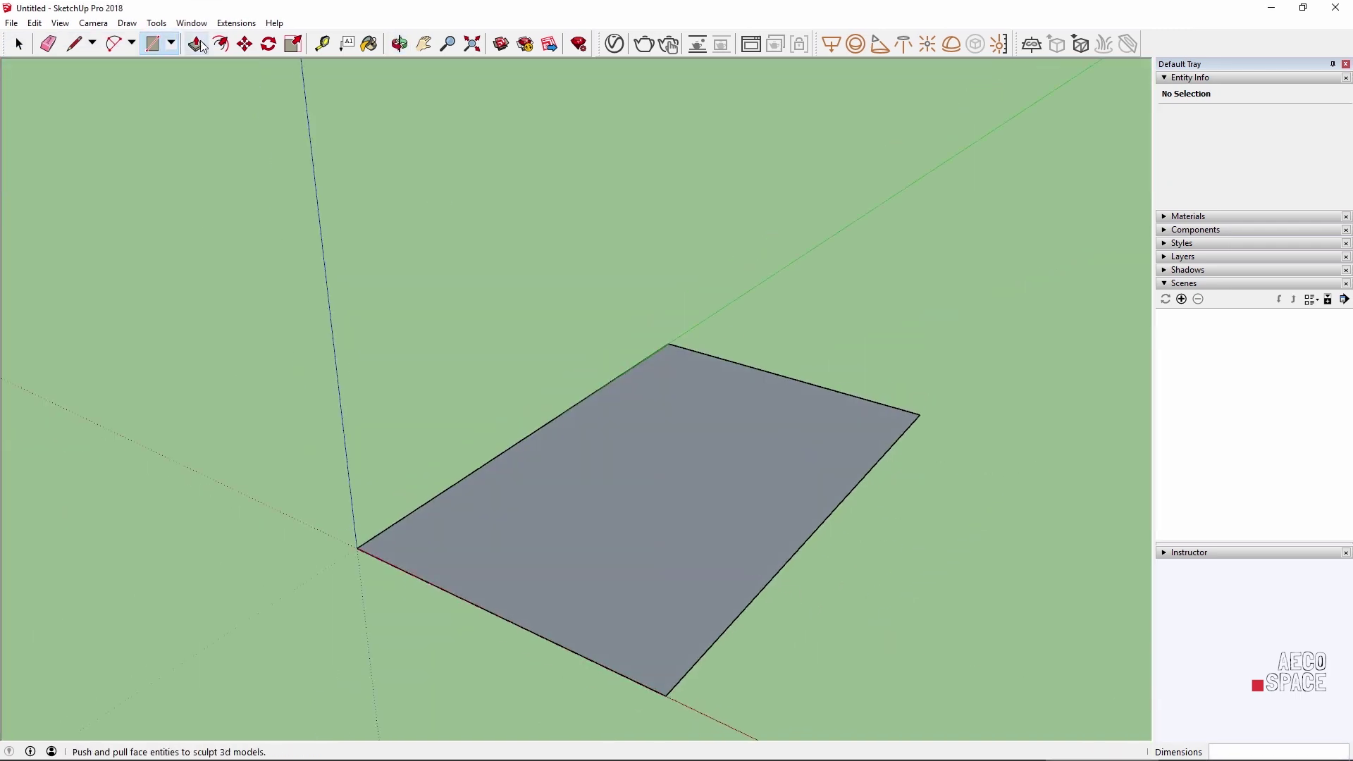
pyautogui.press('f')
pyautogui.click(494, 481)
pyautogui.press('p')
pyautogui.moveTo(494, 480); pyautogui.dragTo(547, 371)
pyautogui.moveTo(547, 371)
pyautogui.mouseDown(button='middle')
pyautogui.moveTo(515, 266)
pyautogui.moveTo(619, 598)
pyautogui.mouseUp(button='middle')
# Draw a door rectangle on the front wall and push it through the wall
pyautogui.press('r')
pyautogui.click(620, 599)
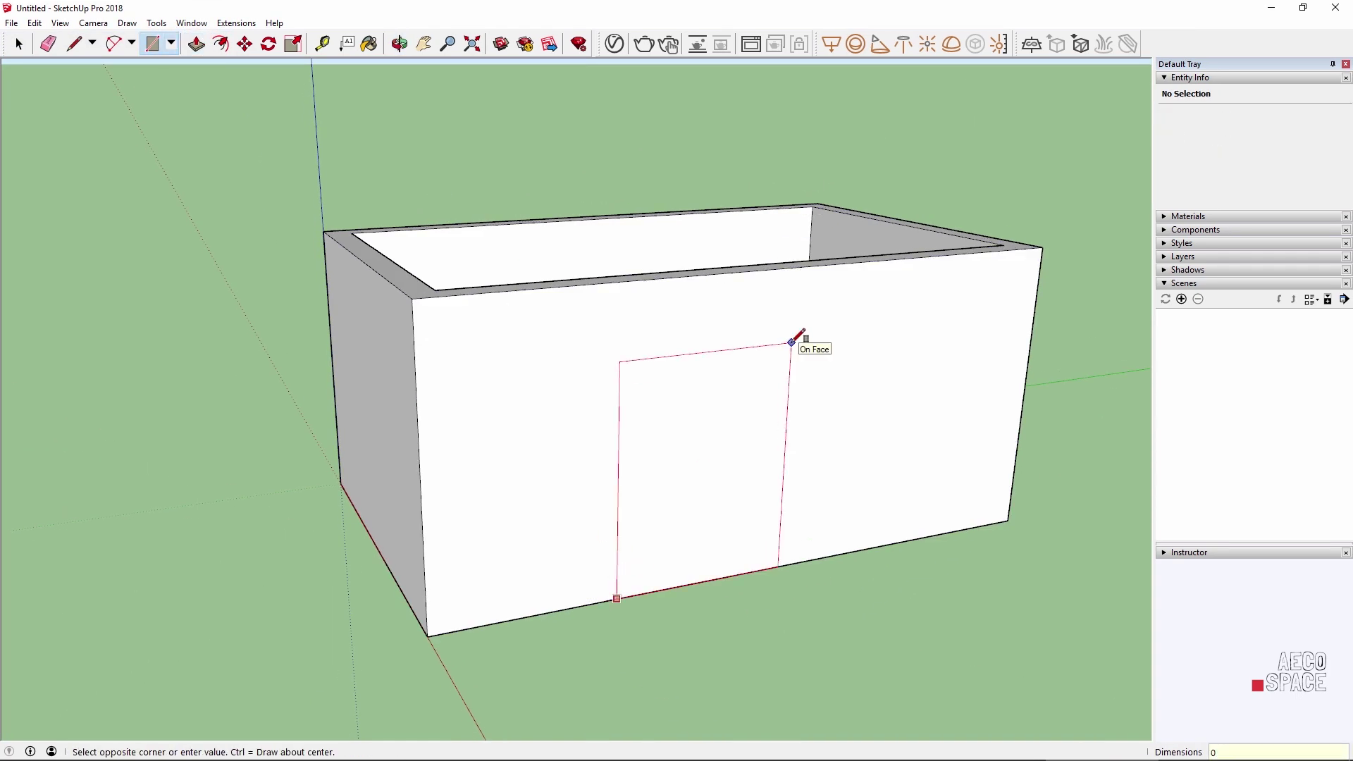
pyautogui.click(799, 338)
pyautogui.moveTo(801, 338); pyautogui.dragTo(725, 438)
pyautogui.moveTo(725, 437)
pyautogui.mouseDown(button='middle')
pyautogui.moveTo(688, 707)
pyautogui.moveTo(794, 359)
pyautogui.mouseUp(button='middle')
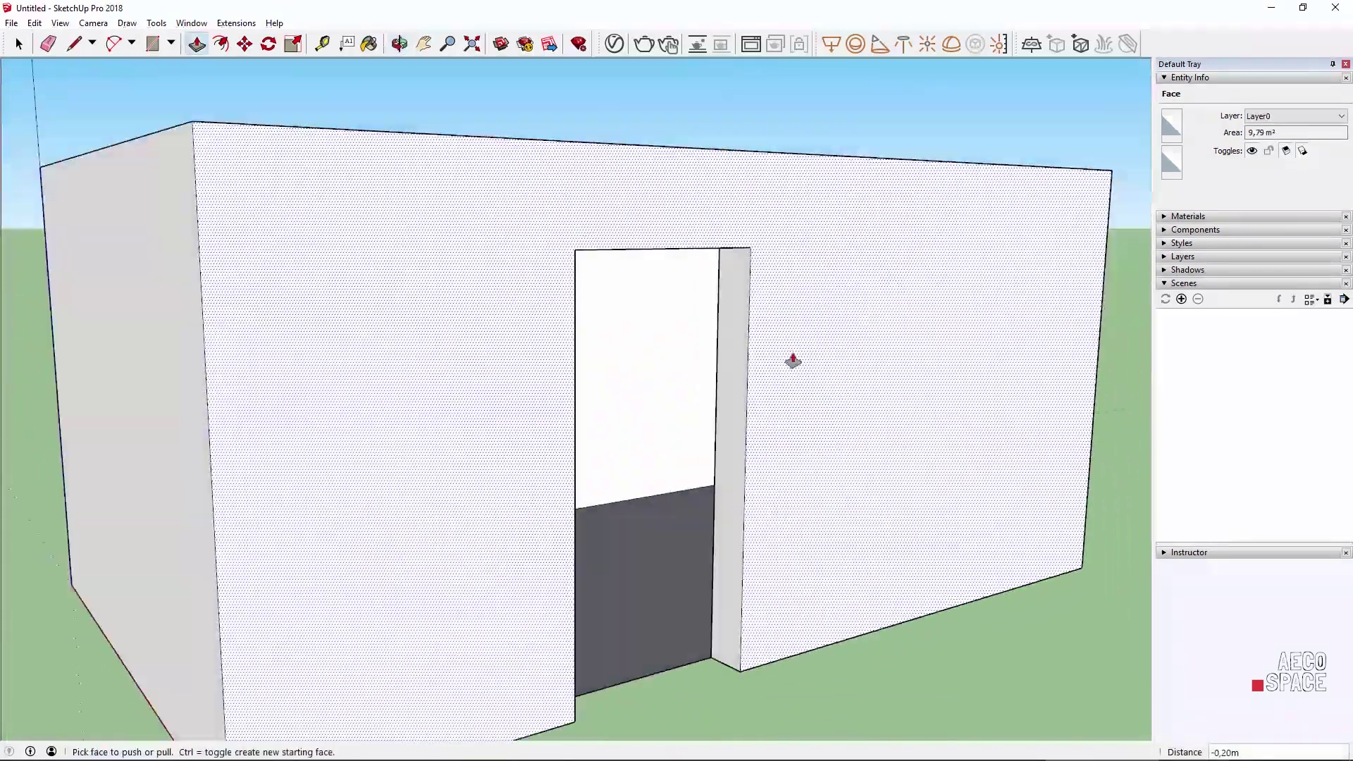
pyautogui.click(191, 22)
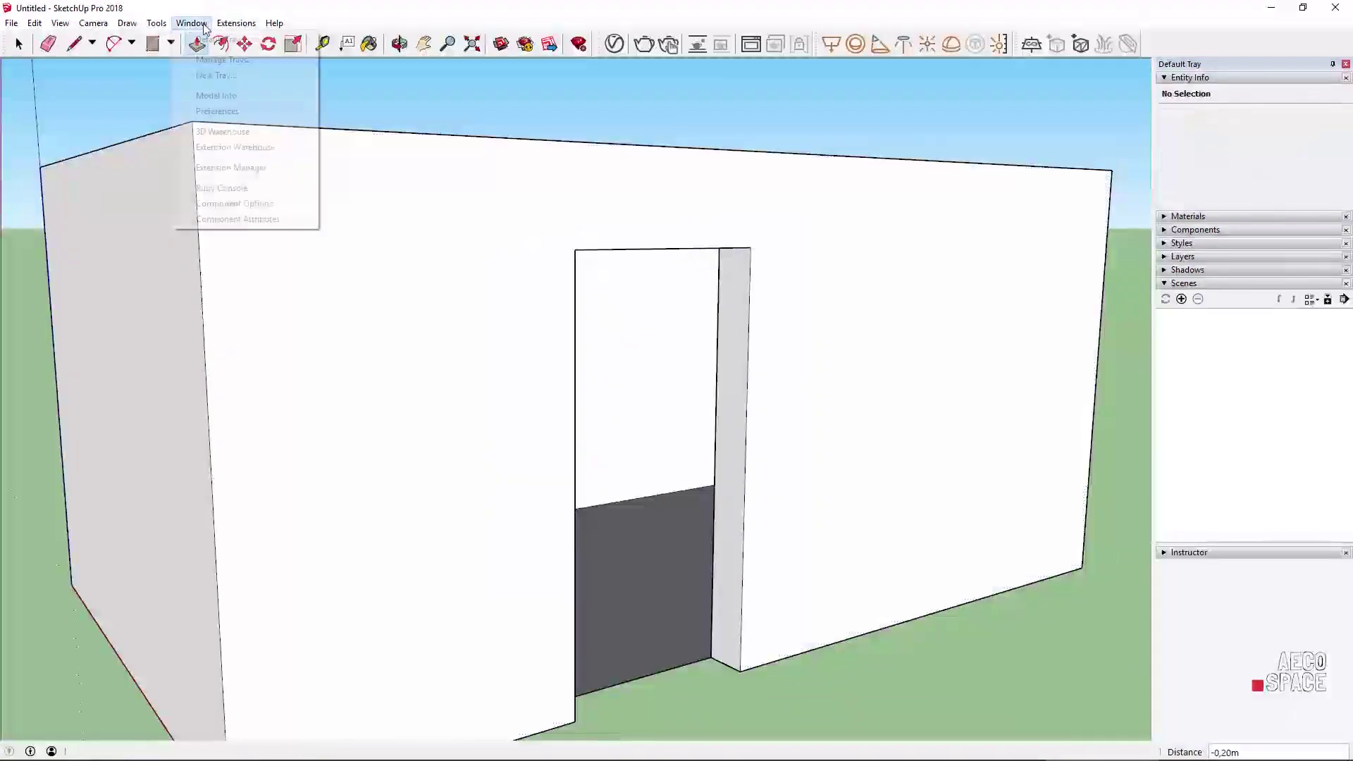
# Set Architectural Design - Millimeters as the default template in Preferences
pyautogui.click(219, 115)
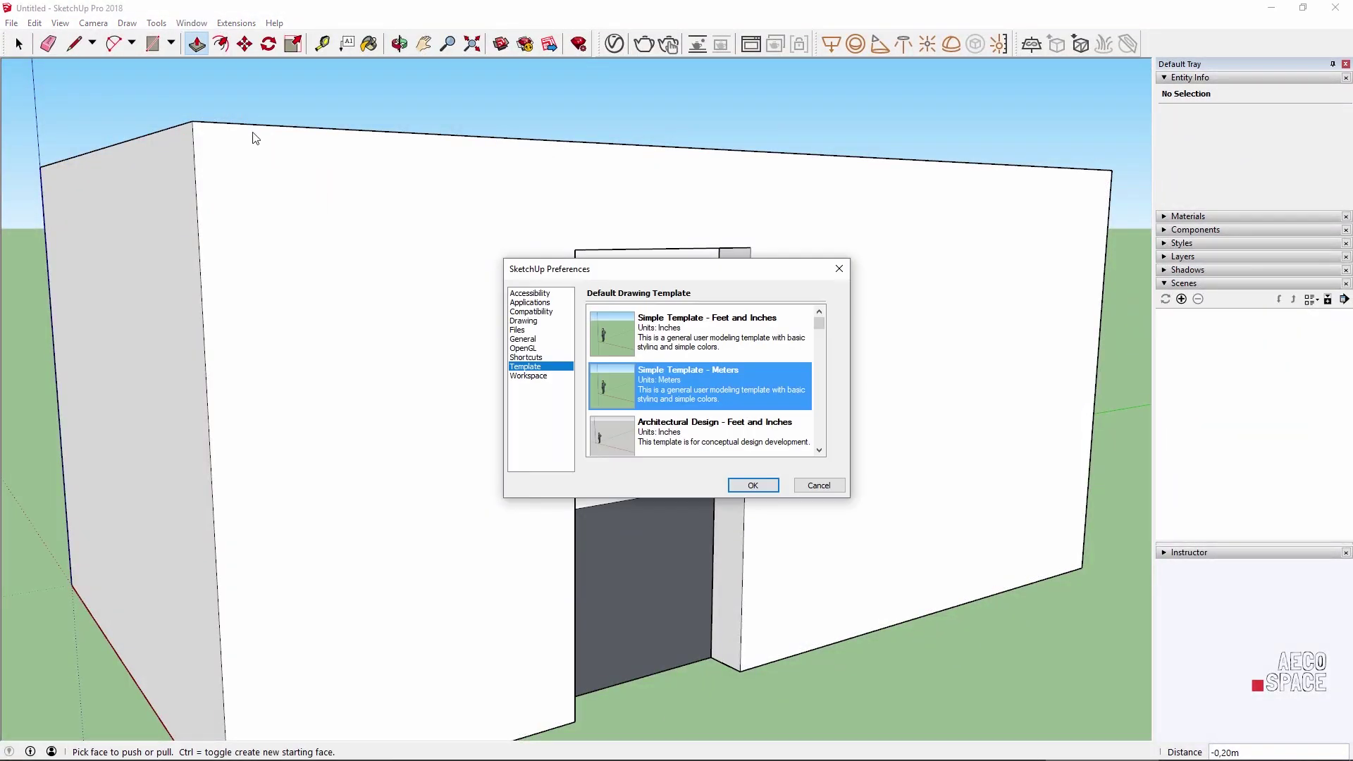
pyautogui.moveTo(817, 326)
pyautogui.mouseDown()
pyautogui.moveTo(816, 409)
pyautogui.moveTo(817, 342)
pyautogui.mouseUp()
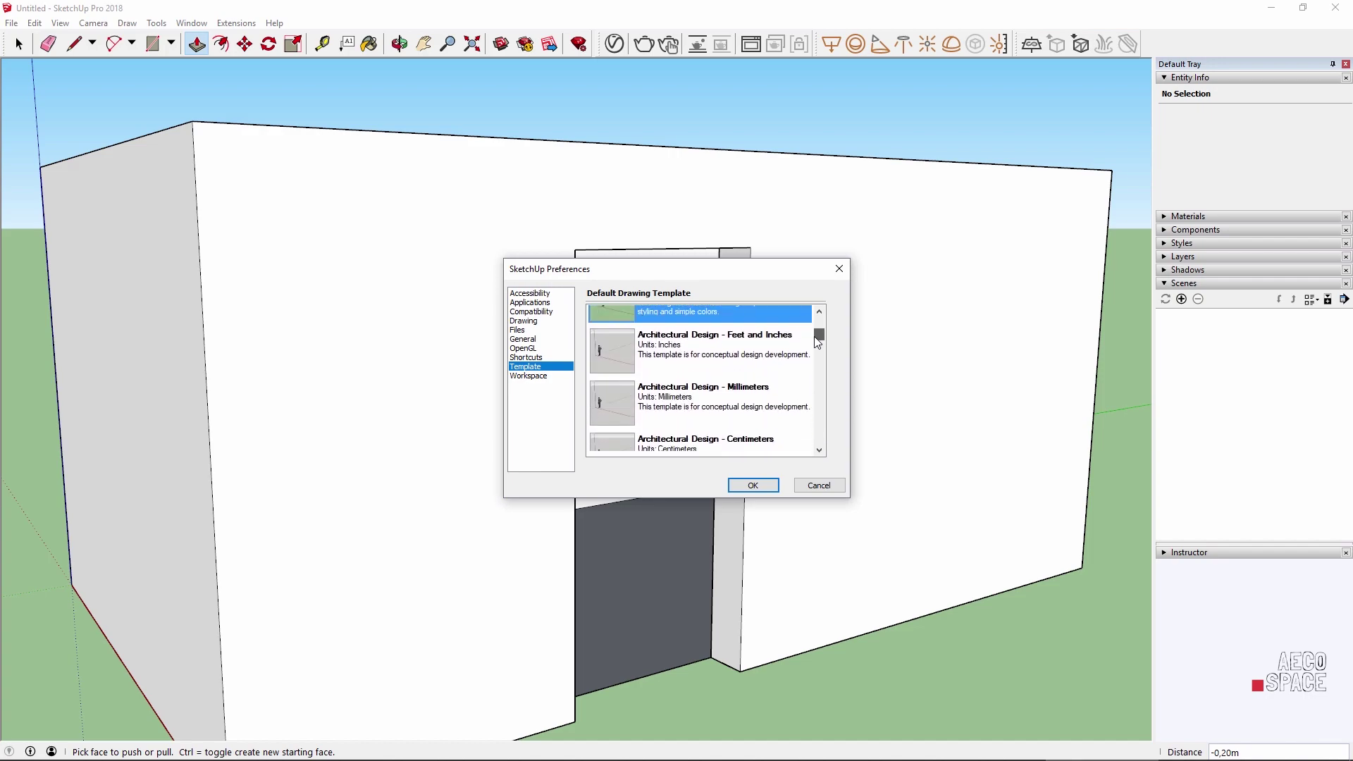
pyautogui.click(703, 350)
pyautogui.click(754, 484)
# Start a new model, discarding changes to the doorway room
pyautogui.click(11, 23)
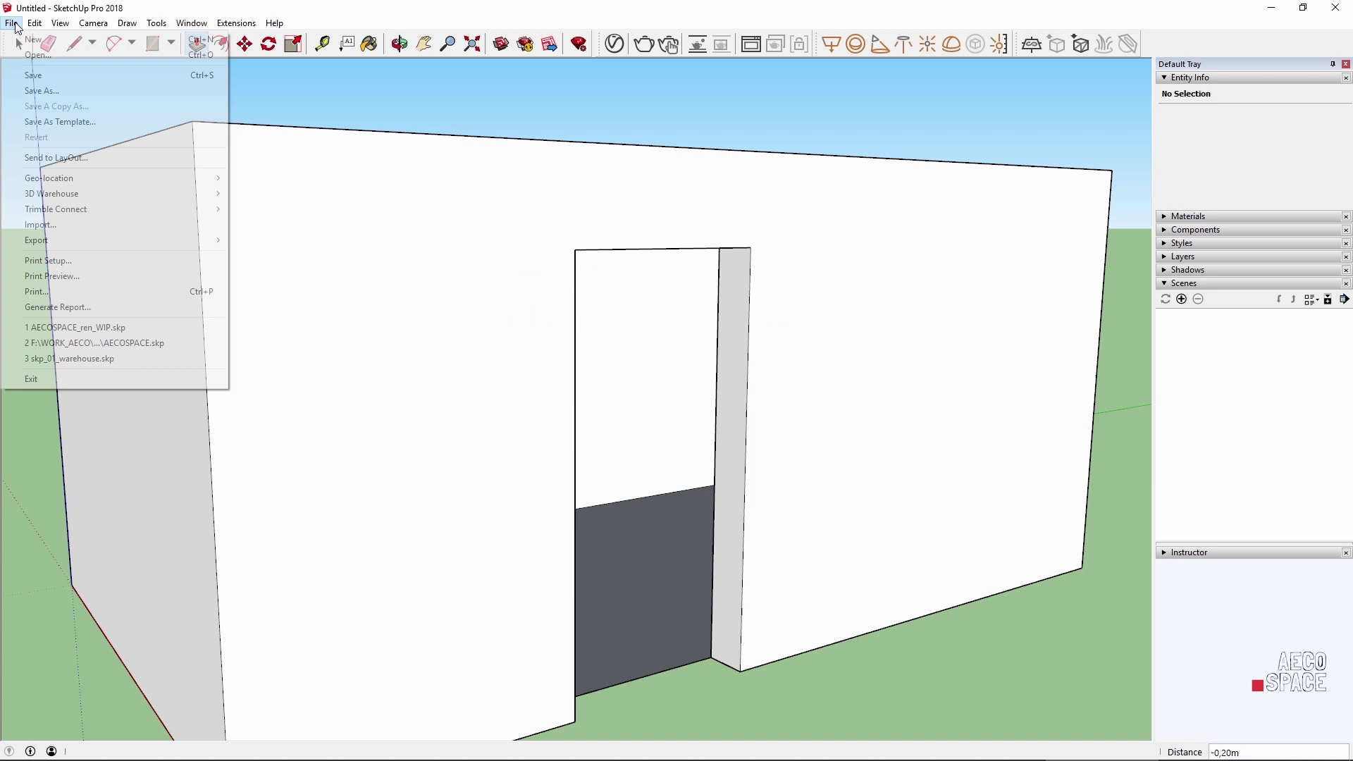
pyautogui.click(33, 42)
pyautogui.click(687, 417)
# Draw an 8-sided polygon at the origin, reducing the circle's sides with Ctrl+minus
pyautogui.press('c')
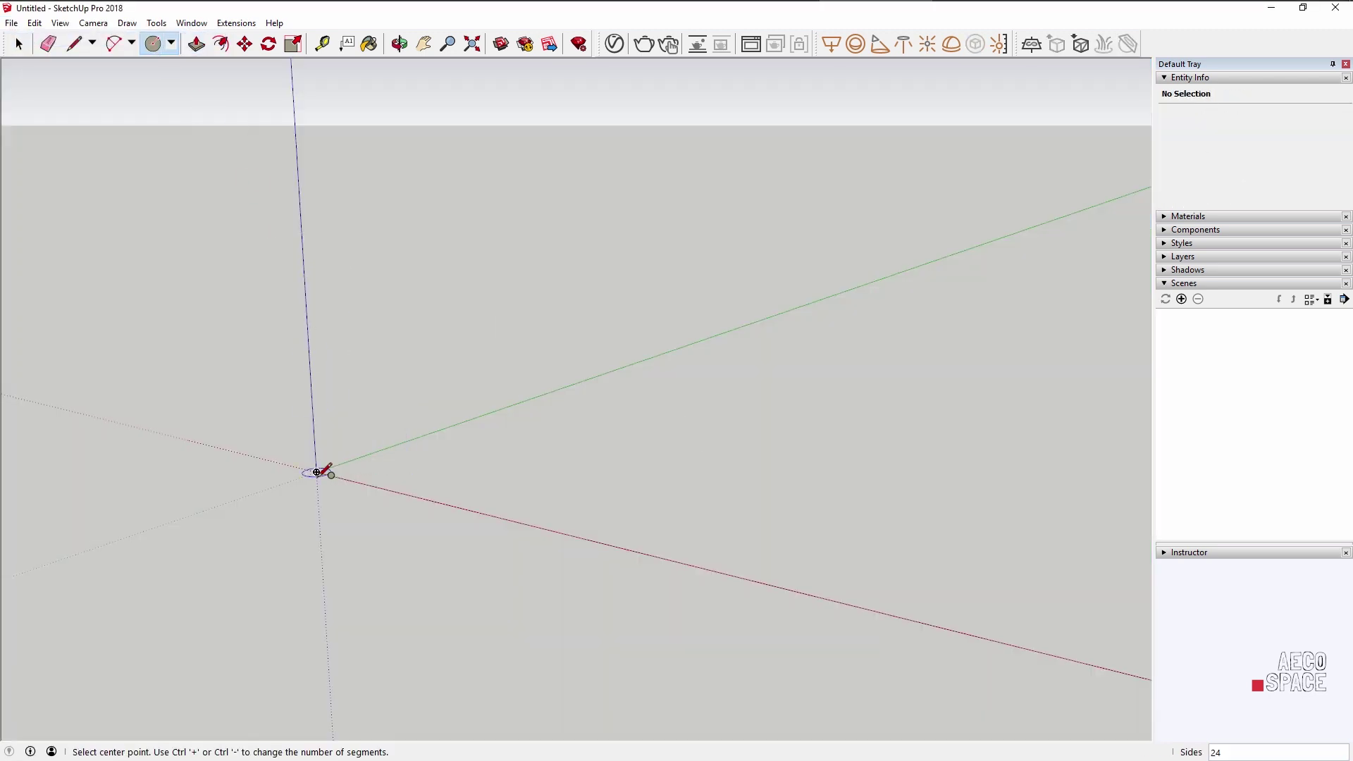
pyautogui.click(317, 471)
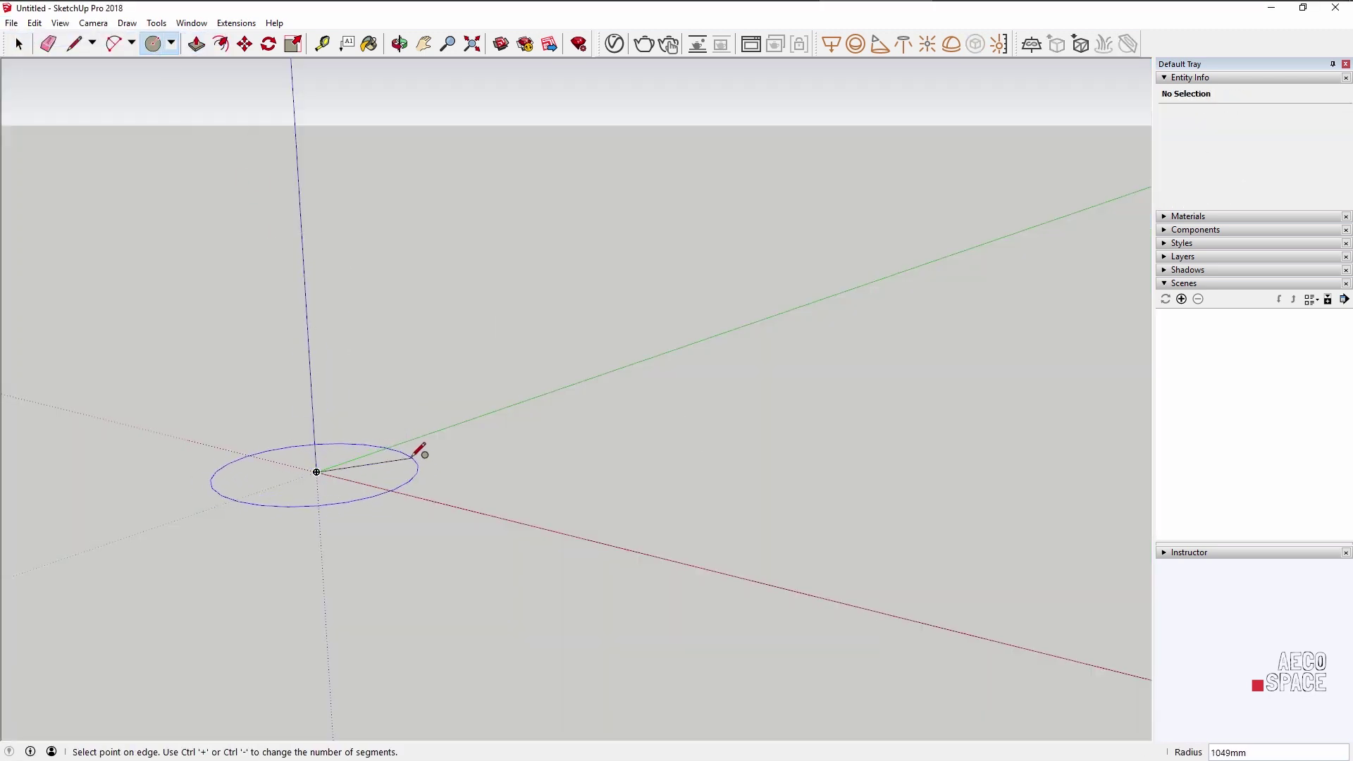
pyautogui.hotkey('ctrl', '-')
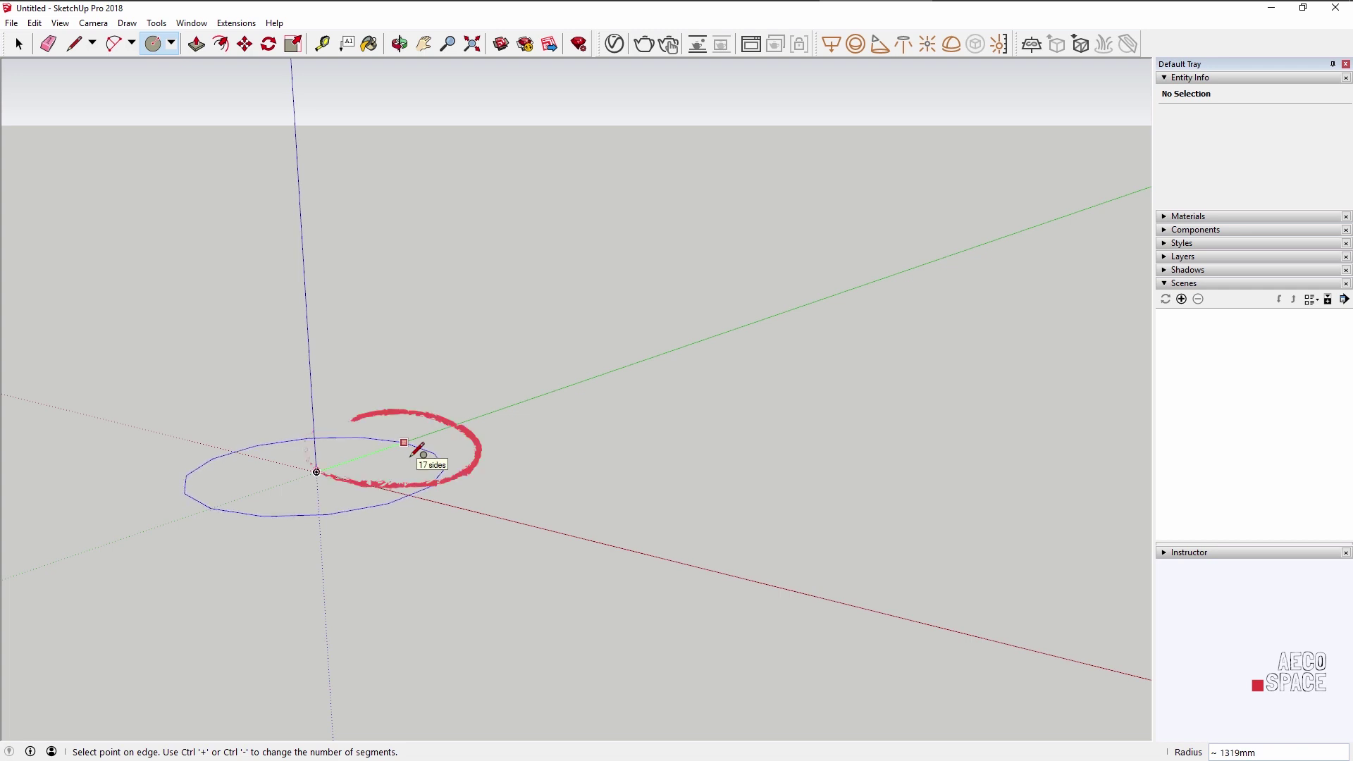
pyautogui.hotkey('ctrl', '-')
pyautogui.hotkey('ctrl', '-')
pyautogui.hotkey('ctrl', '-')
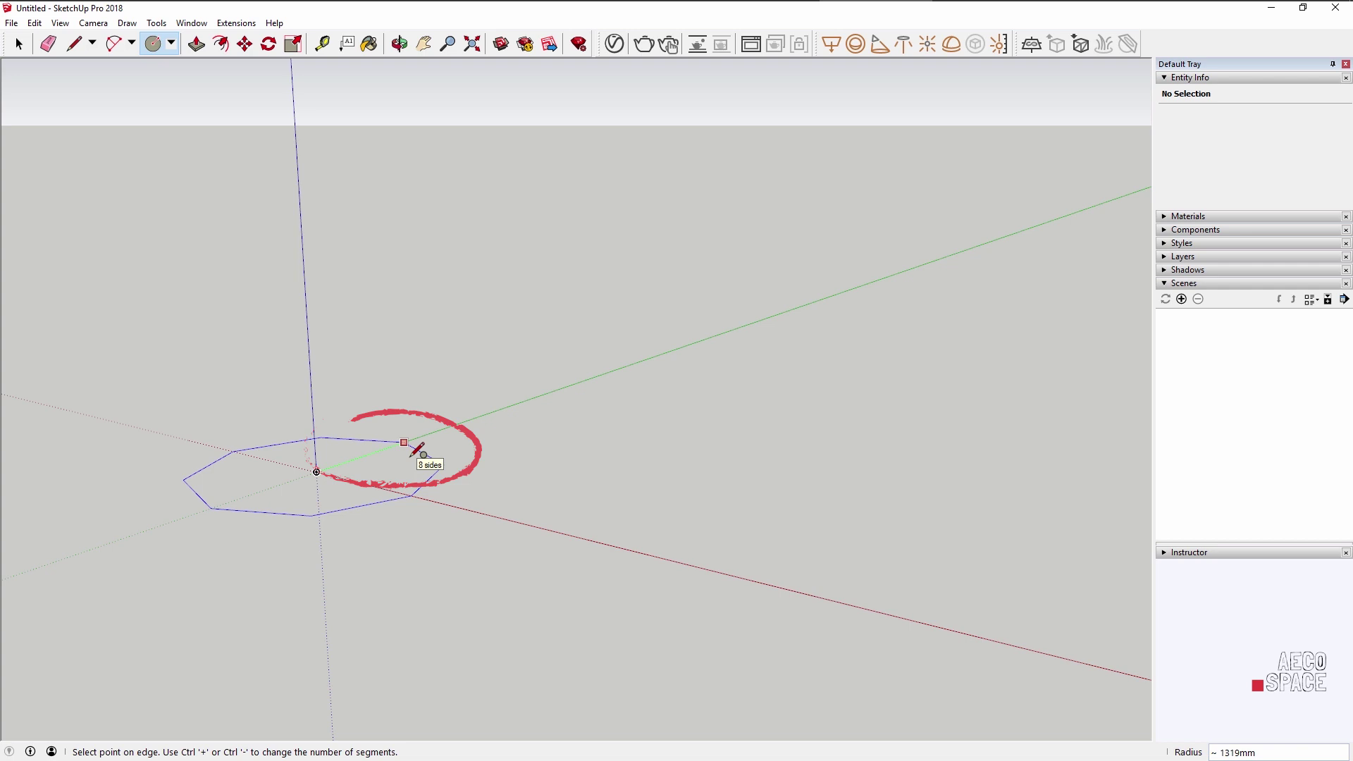
pyautogui.click(384, 454)
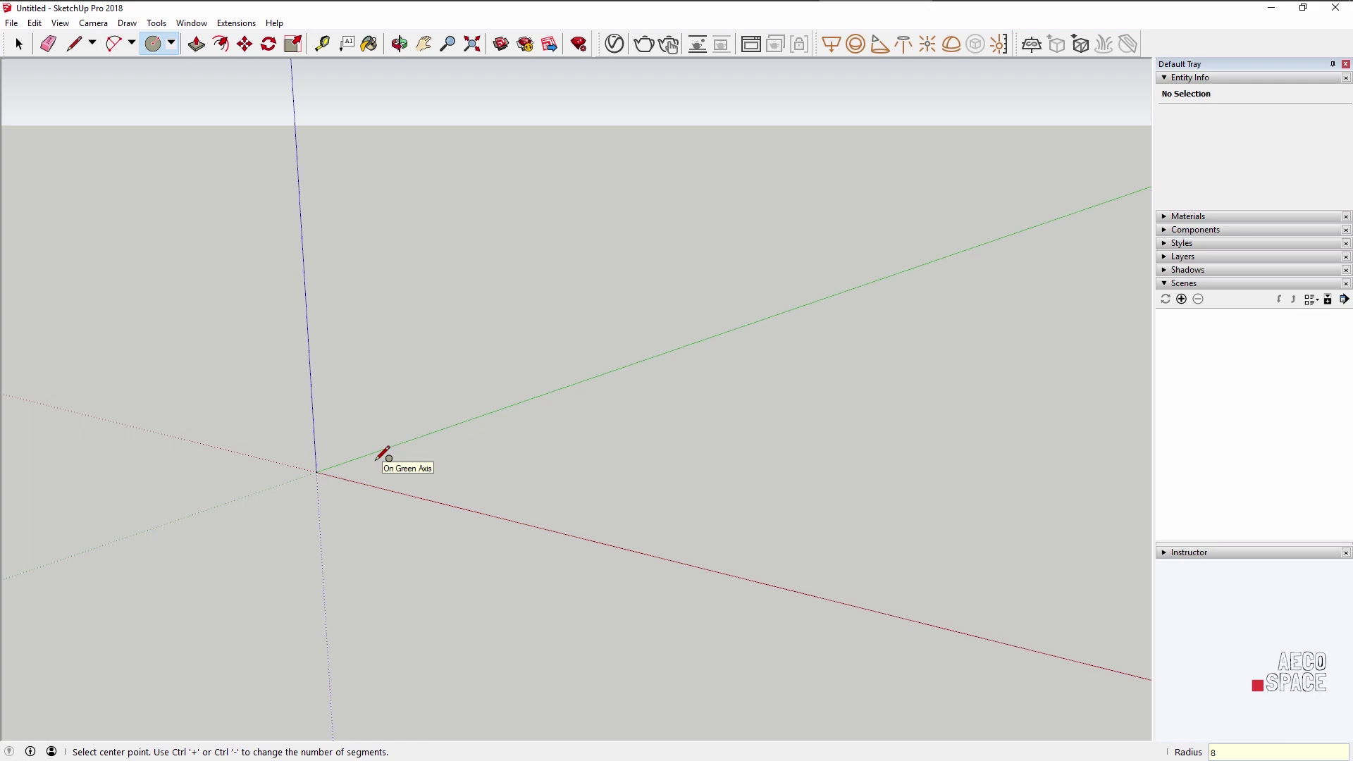
pyautogui.scroll(1, 336, 444)
pyautogui.scroll(3, 412, 423)
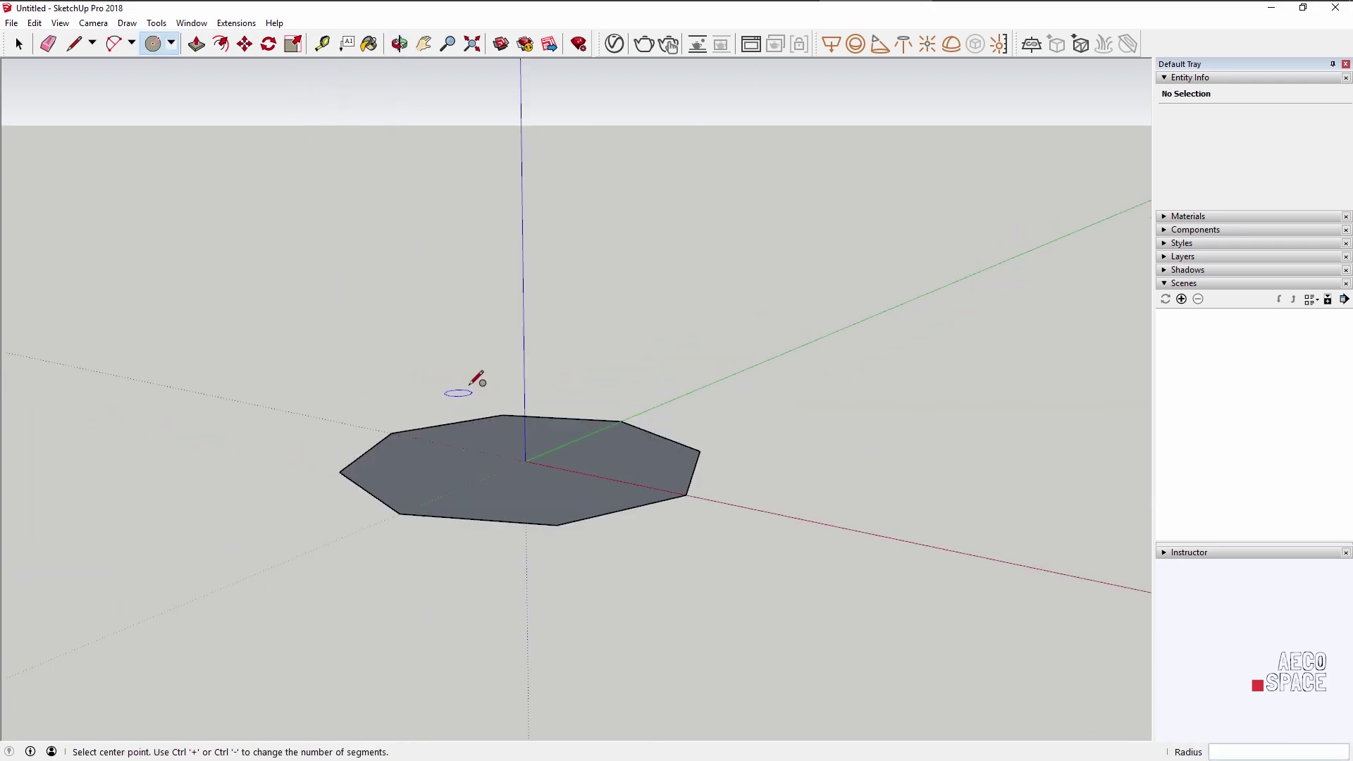
# Offset the octagon 3mm inward and delete the inner face
pyautogui.moveTo(465, 381); pyautogui.dragTo(530, 455, button='middle')
pyautogui.press('f')
pyautogui.click(544, 493)
pyautogui.write('3')
pyautogui.press('Return')
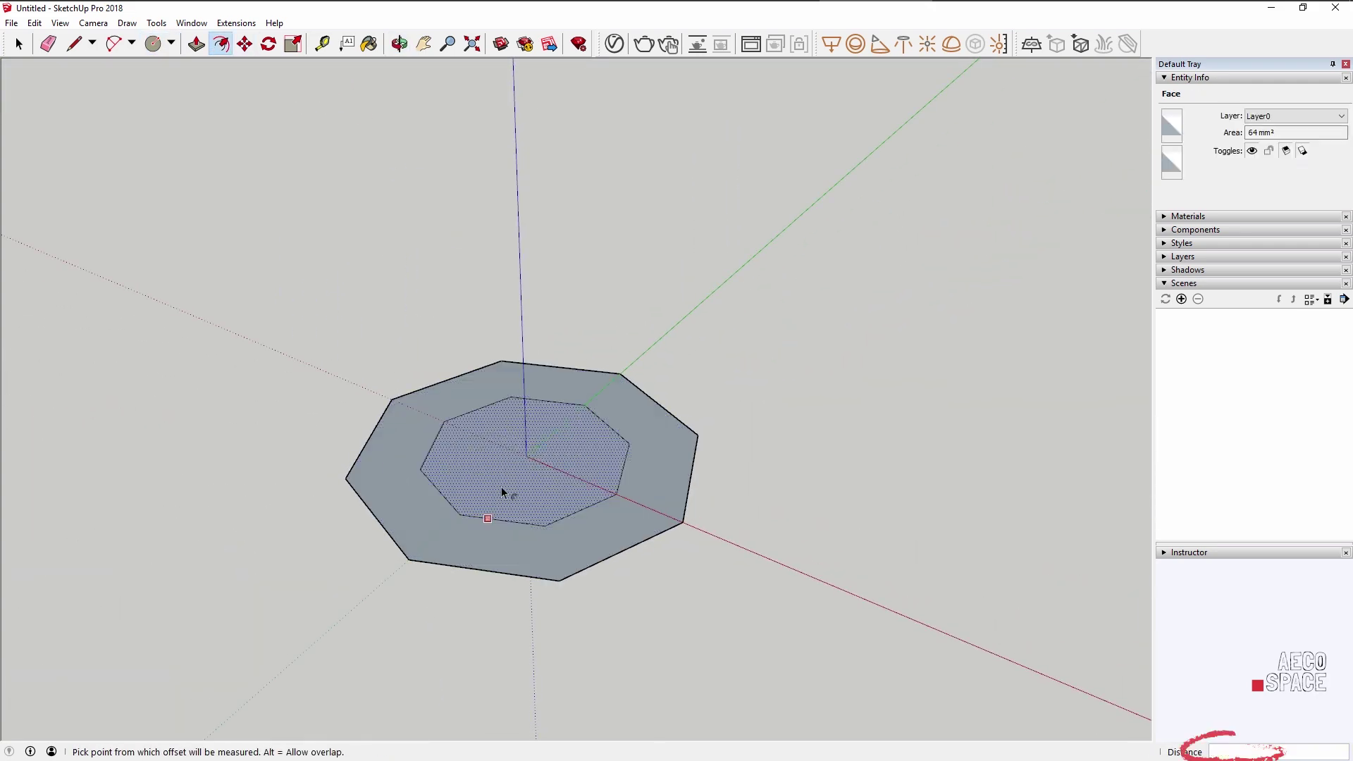
pyautogui.press('Delete')
# Extrude the octagonal ring upward into a solid nut
pyautogui.press('p')
pyautogui.moveTo(401, 502); pyautogui.dragTo(402, 452)
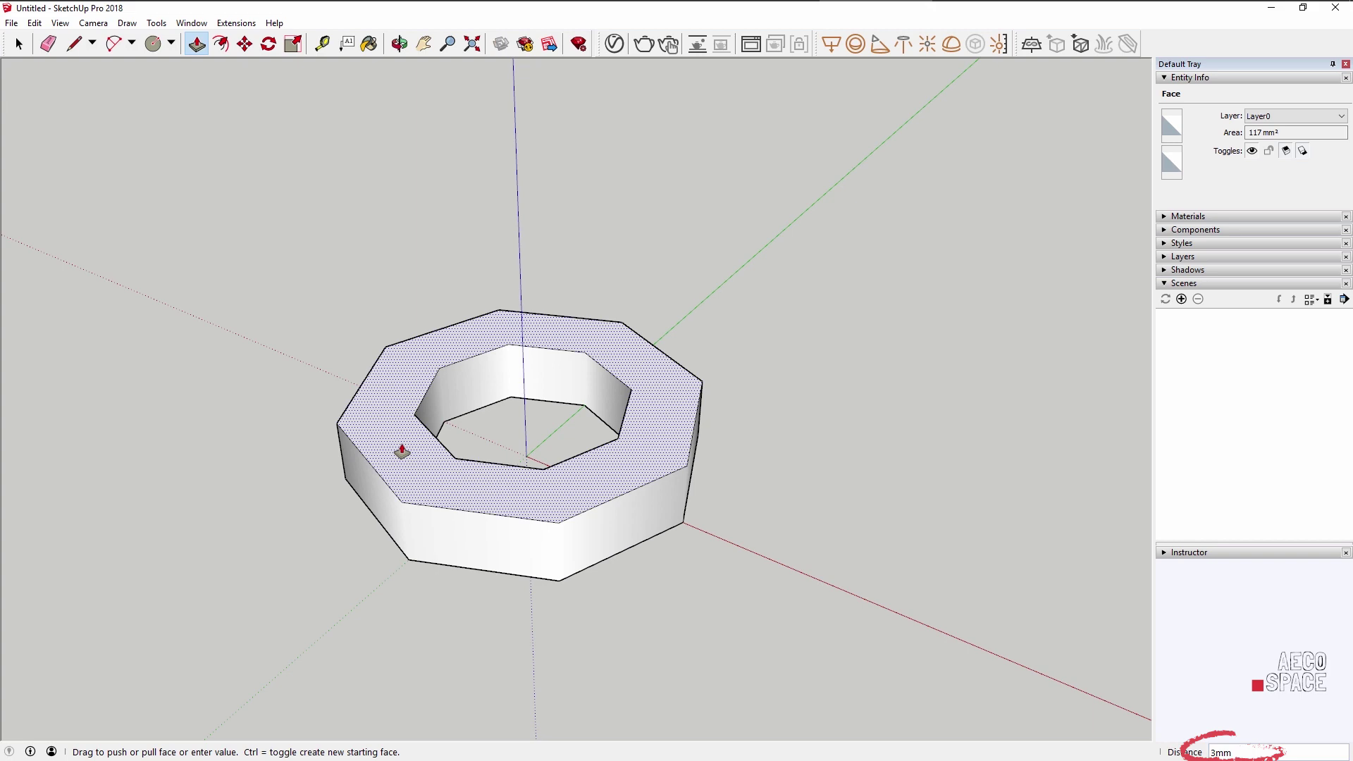
pyautogui.press('Return')
pyautogui.press('l')
pyautogui.click(678, 526)
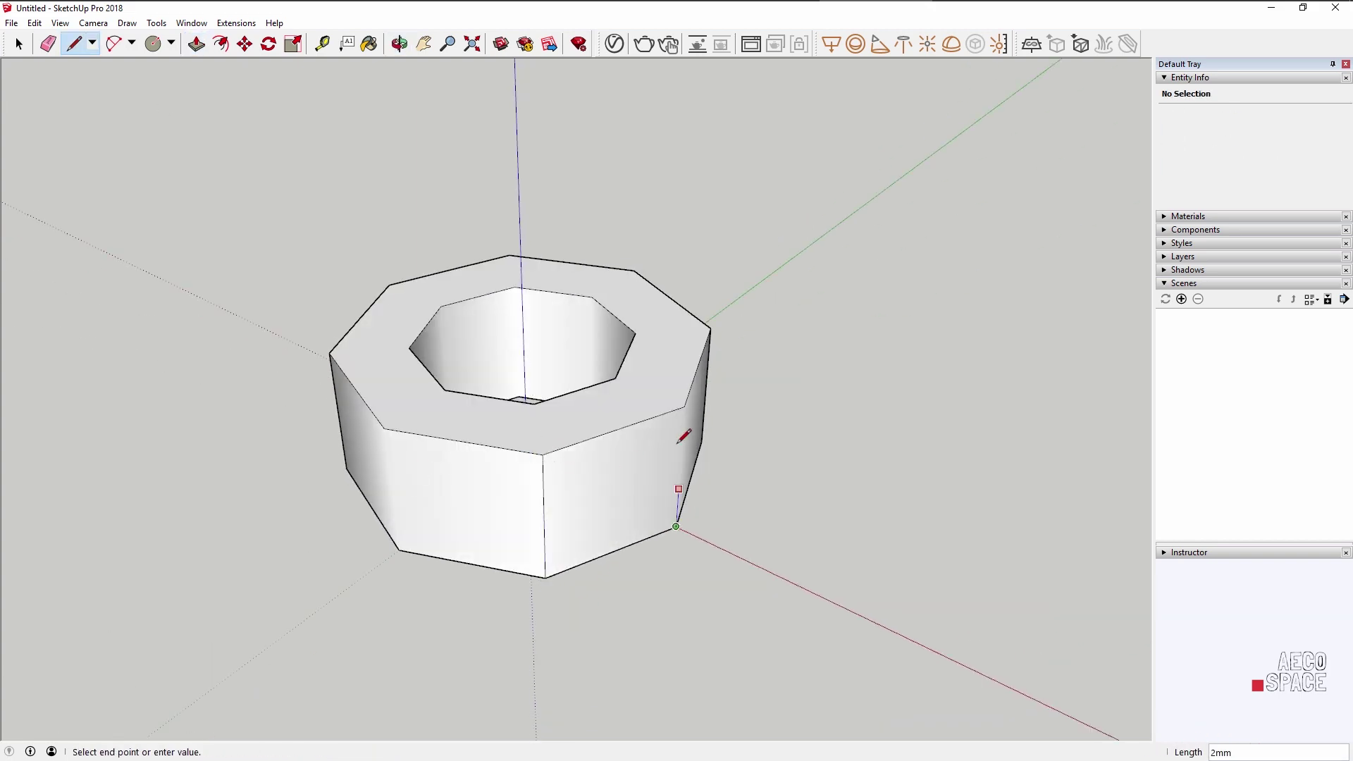
pyautogui.press('Escape')
pyautogui.moveTo(684, 436); pyautogui.dragTo(635, 507, button='middle')
pyautogui.click(592, 554)
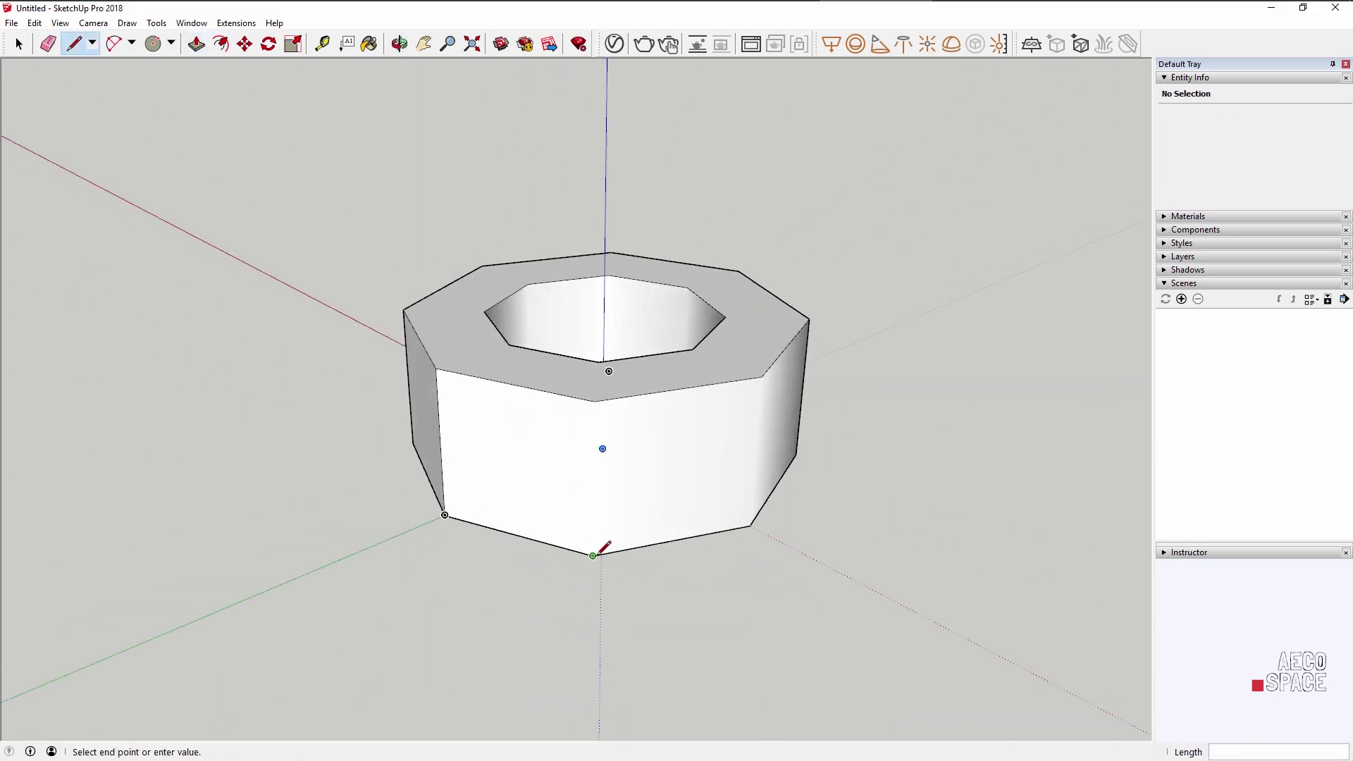
pyautogui.press('Escape')
pyautogui.scroll(-3, 687, 468)
pyautogui.moveTo(1012, 393)
pyautogui.mouseDown(button='middle')
pyautogui.moveTo(684, 640)
pyautogui.moveTo(1014, 332)
pyautogui.moveTo(659, 528)
pyautogui.moveTo(489, 487)
pyautogui.mouseUp(button='middle')
# Select and copy the nut, then paste copies in a row beside the original
pyautogui.press('space')
pyautogui.hotkey('ctrl', 'a')
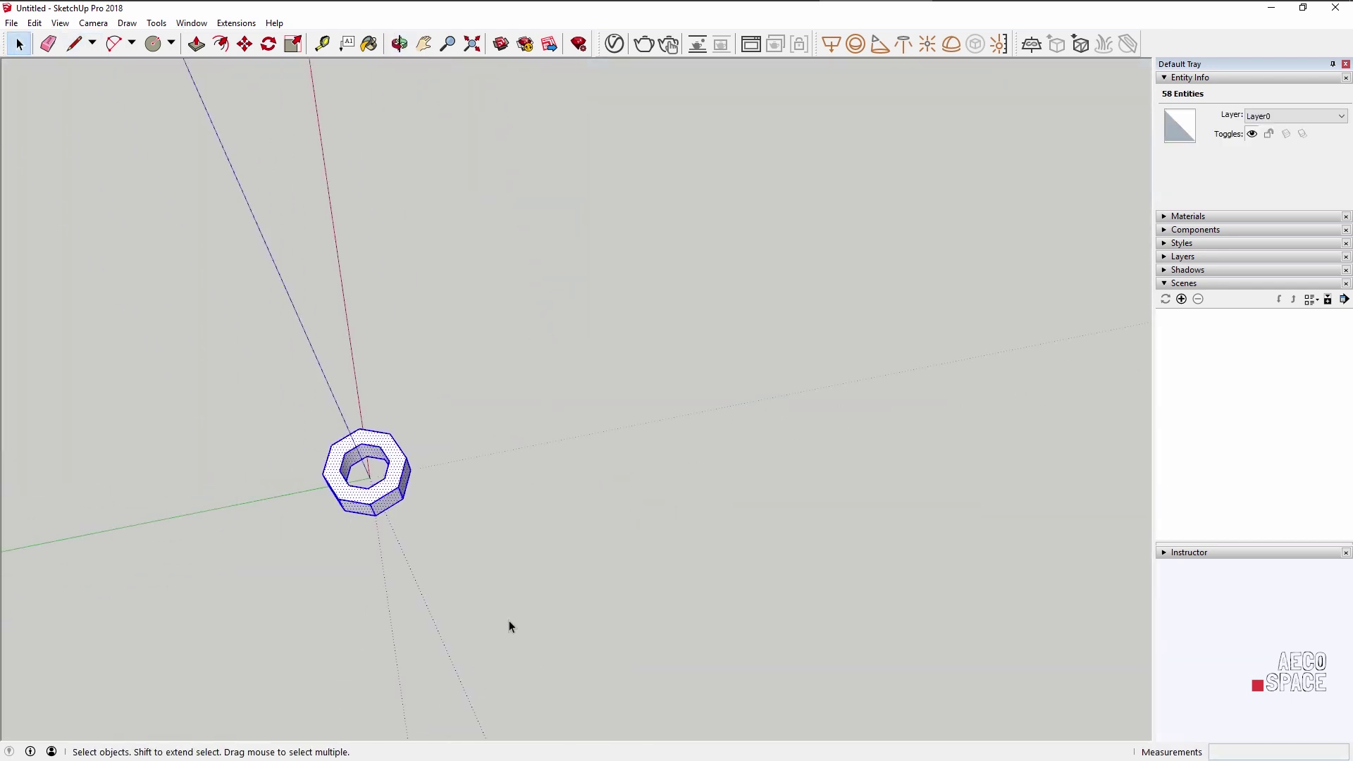
pyautogui.hotkey('ctrl', 'c')
pyautogui.hotkey('ctrl', 'v')
pyautogui.click(523, 473)
pyautogui.click(632, 450)
pyautogui.click(726, 423)
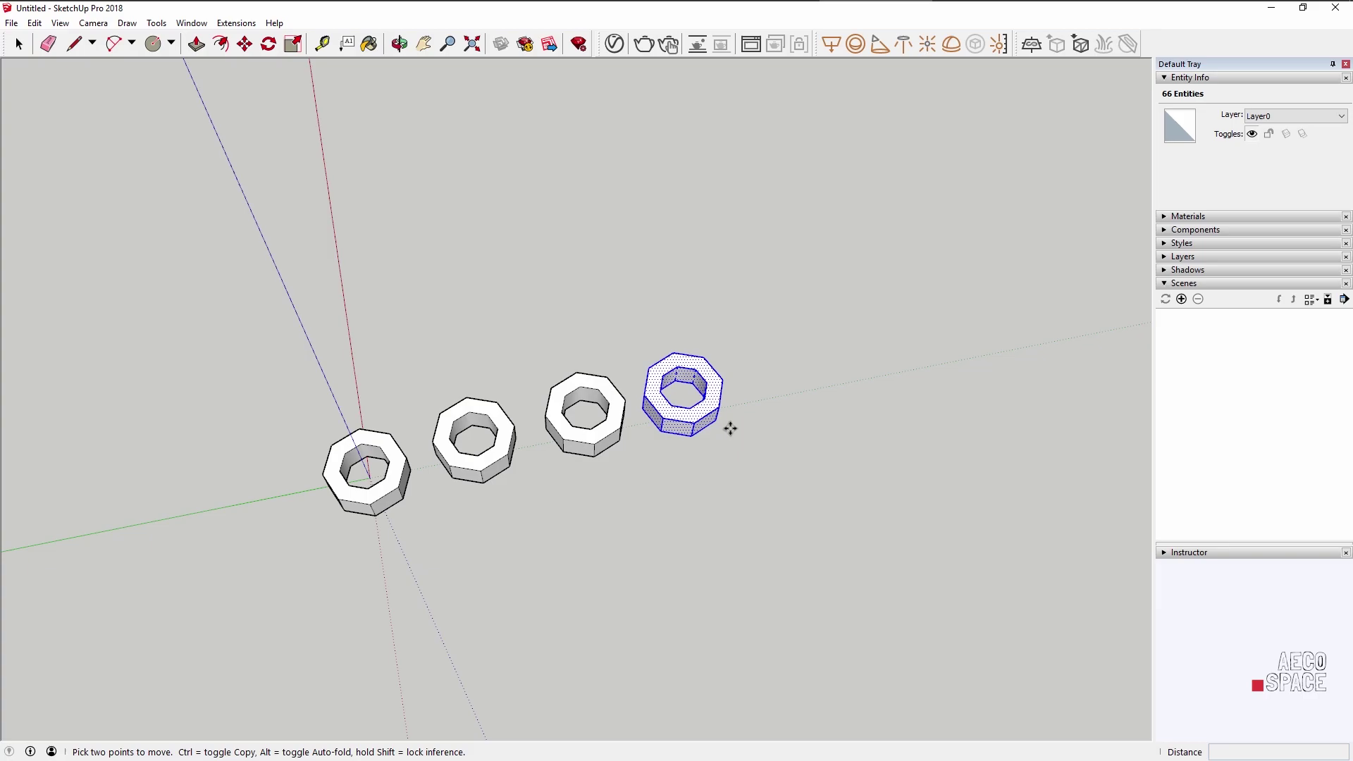